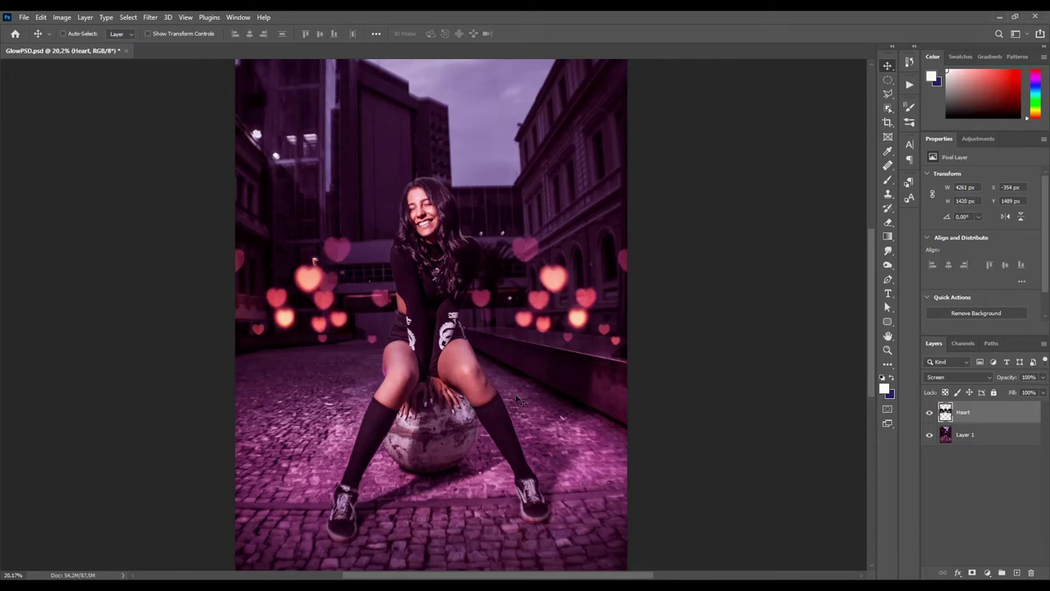
- Nudge the screen-blended Heart bokeh layer slightly up and to the left
mouse_move(530, 357)
left_mouse_down()
mouse_move(502, 315)
mouse_move(616, 328)
left_mouse_up()
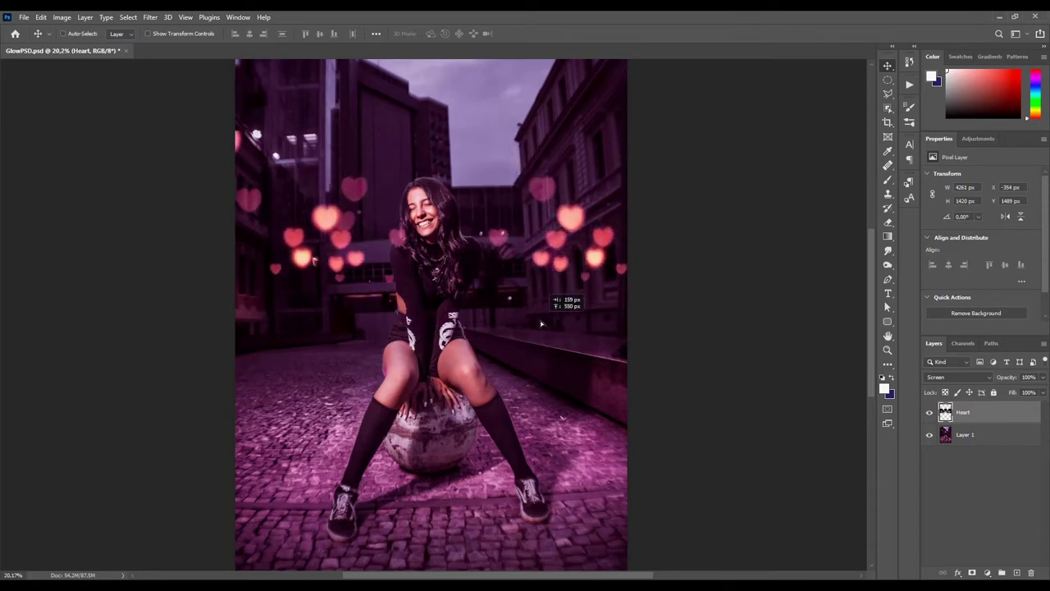
left_click(944, 377)
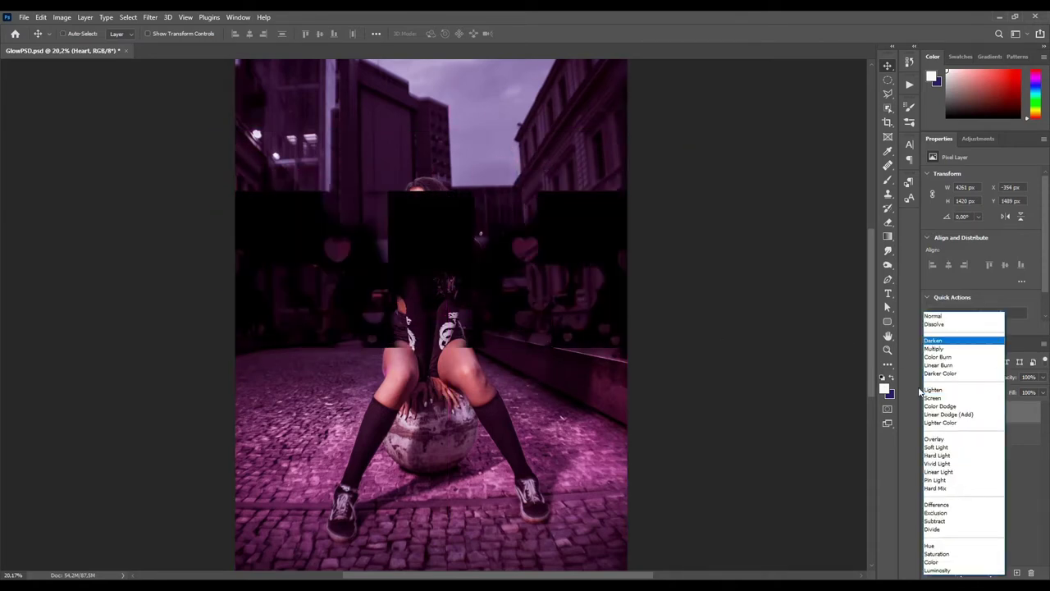
left_click(934, 317)
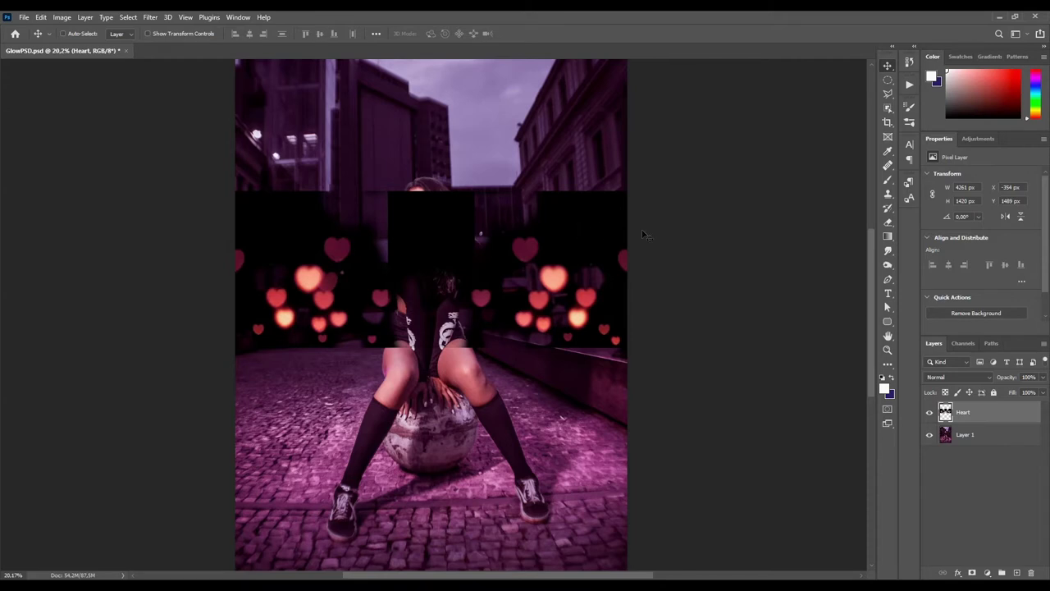
left_click(952, 377)
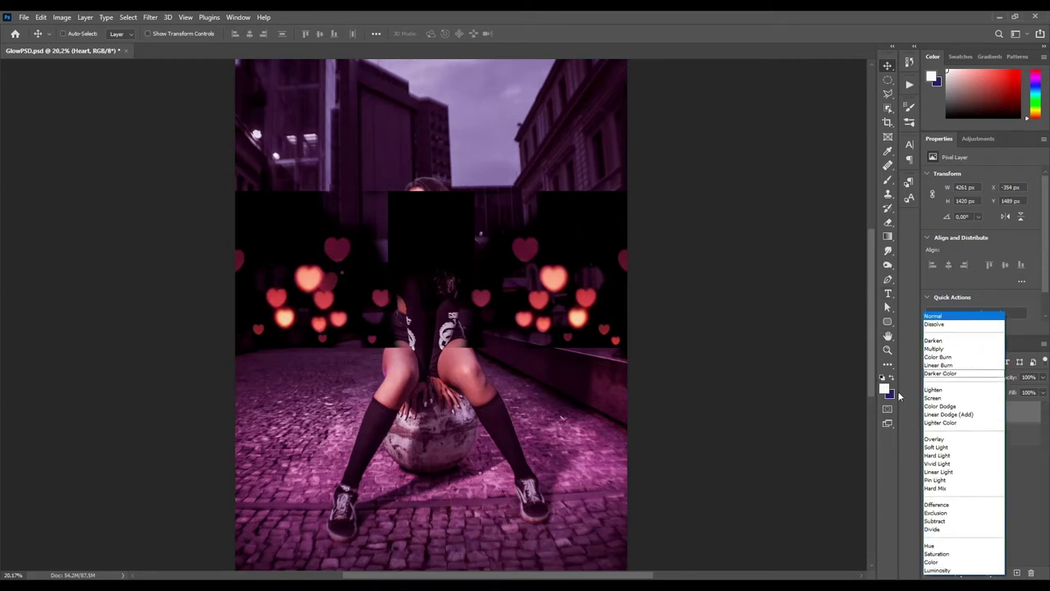
left_click(934, 398)
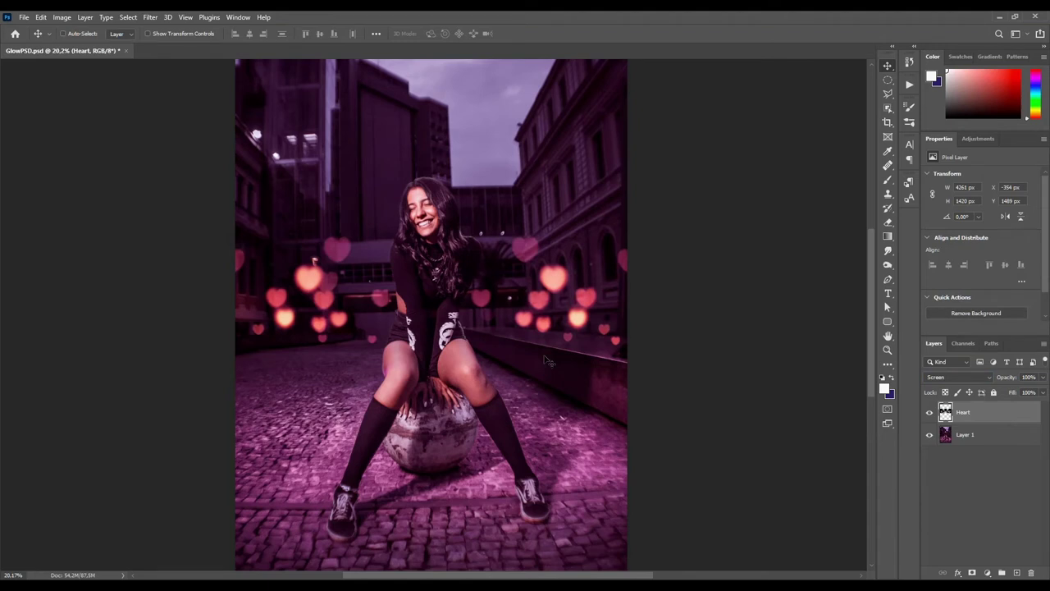
- Duplicate the Heart layer into a Heart copy and check it by toggling visibility
key("ctrl")
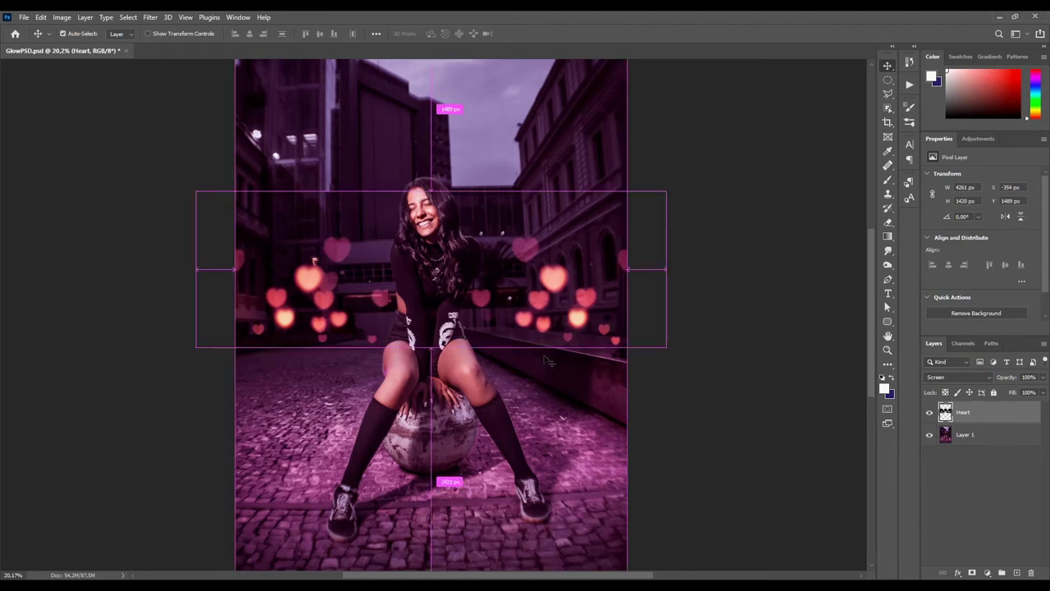
key("ctrl+j")
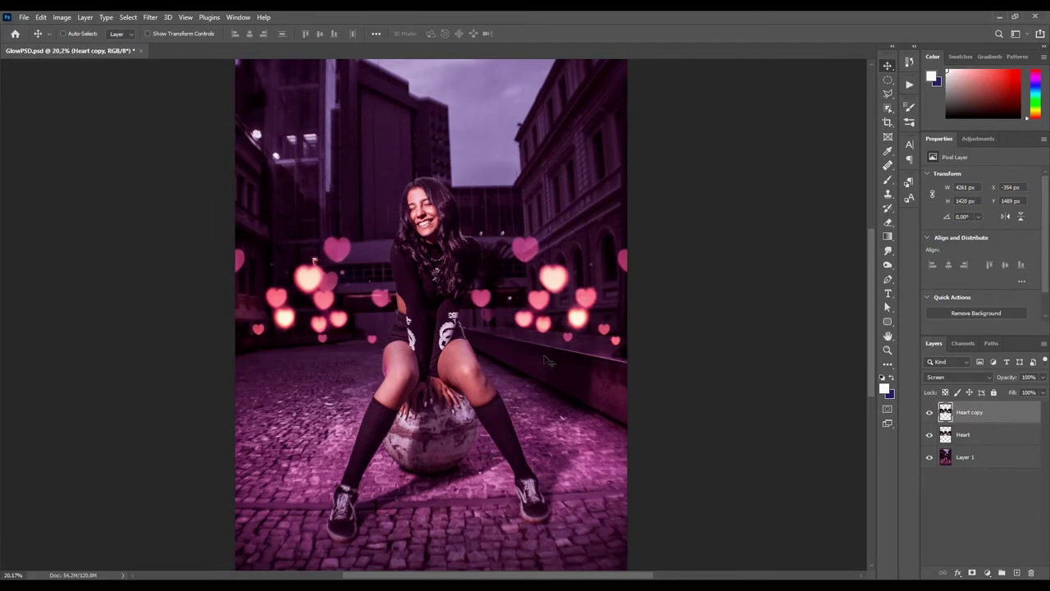
left_click(930, 414)
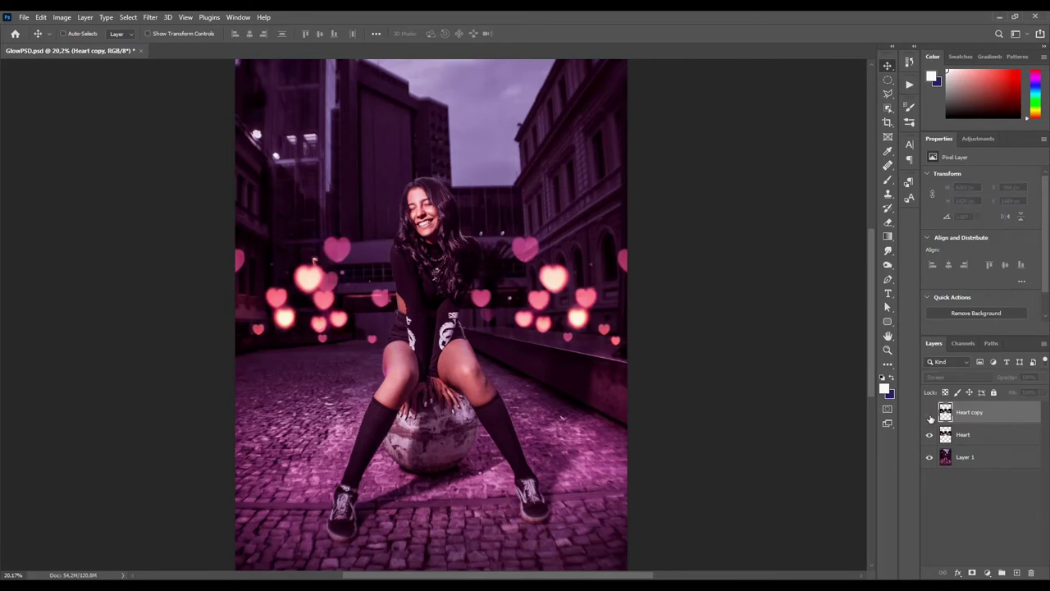
left_click(930, 414)
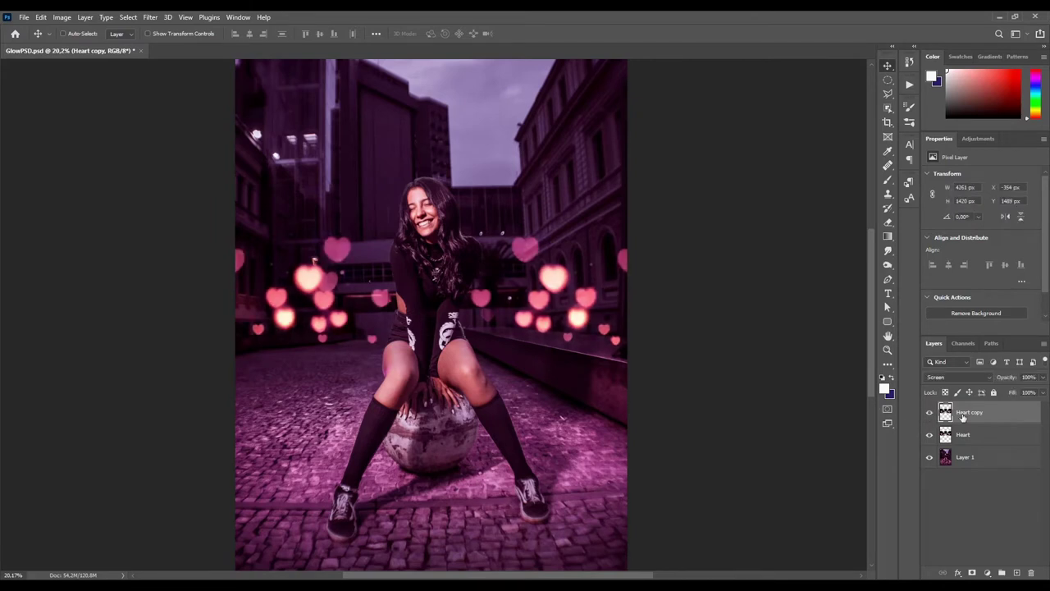
- Apply a Gaussian Blur of about 30.4 px radius to the Heart copy
left_click(151, 18)
mouse_move(156, 167)
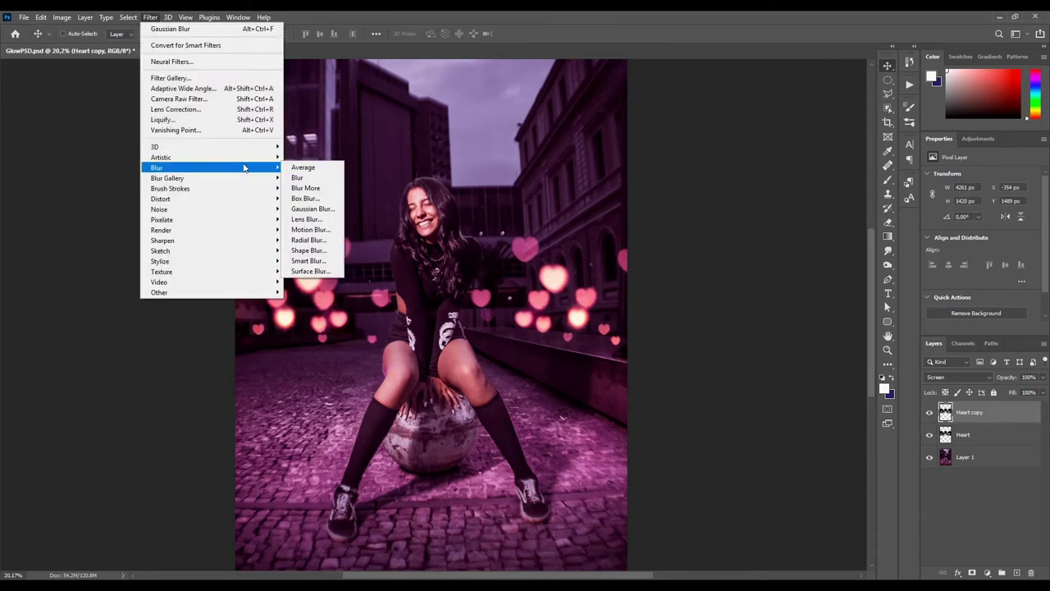
left_click(320, 210)
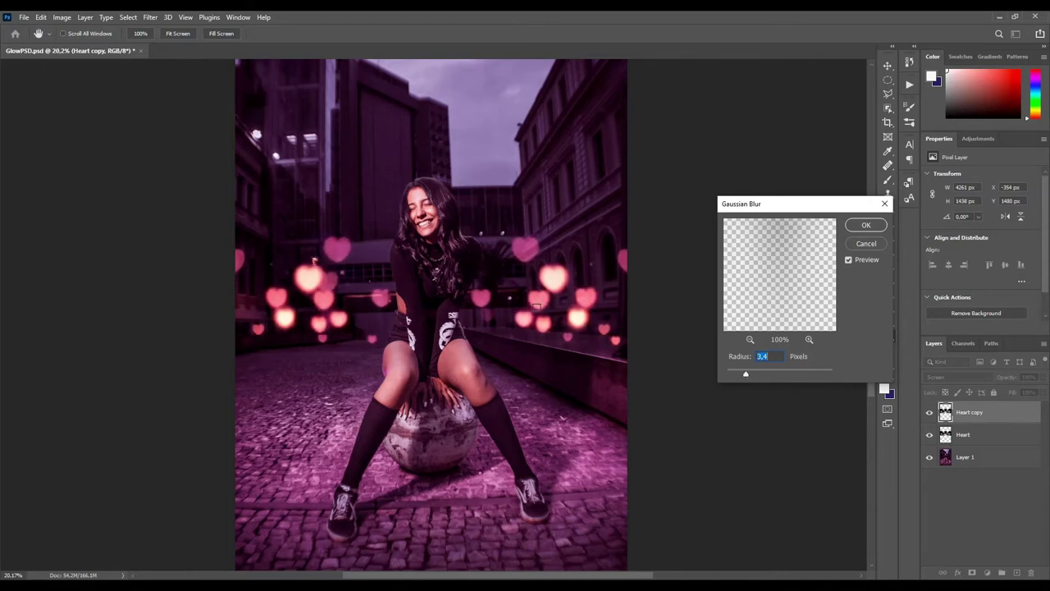
left_click(806, 372)
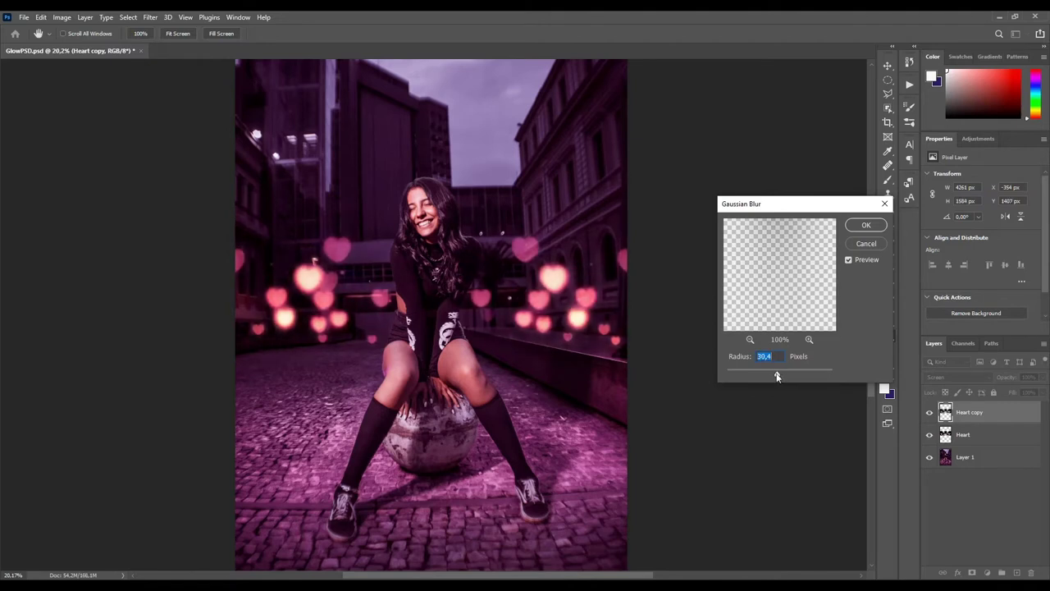
left_click(861, 226)
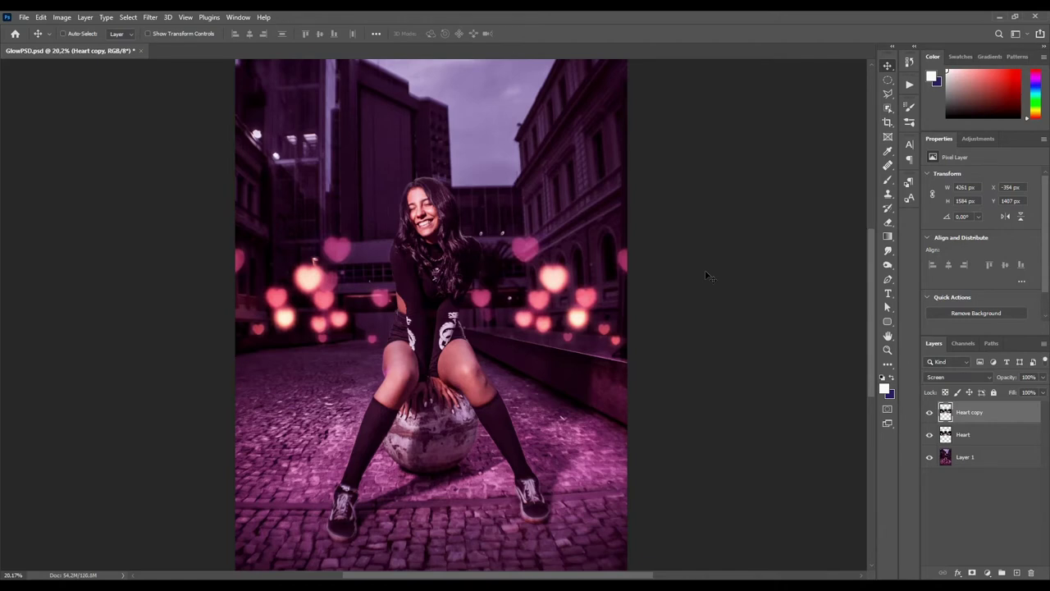
- Add a Solid Color fill layer in hot pink #ed0080 above the hearts
left_click(987, 572)
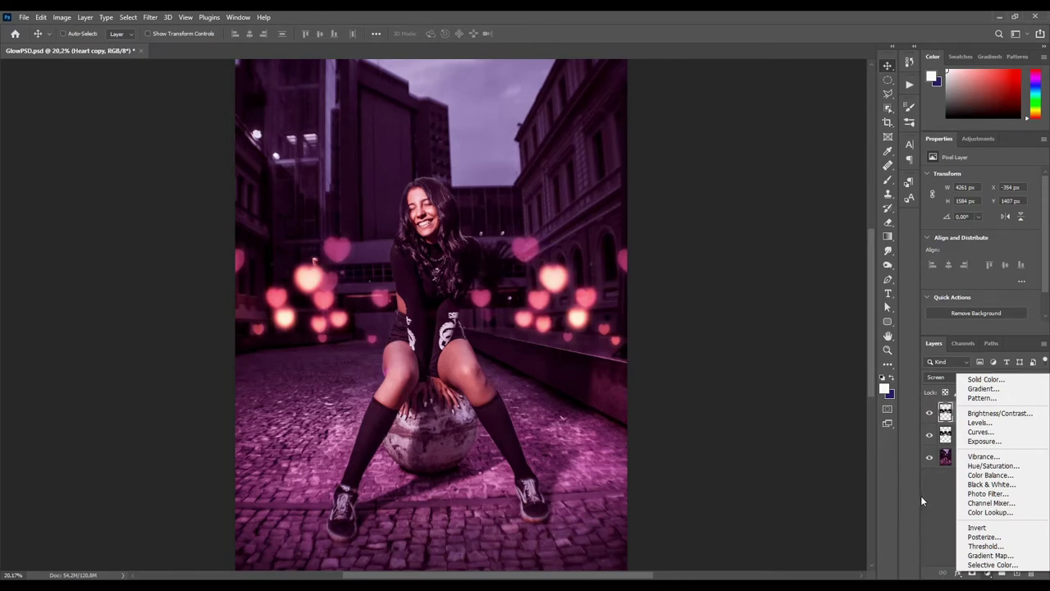
left_click(979, 380)
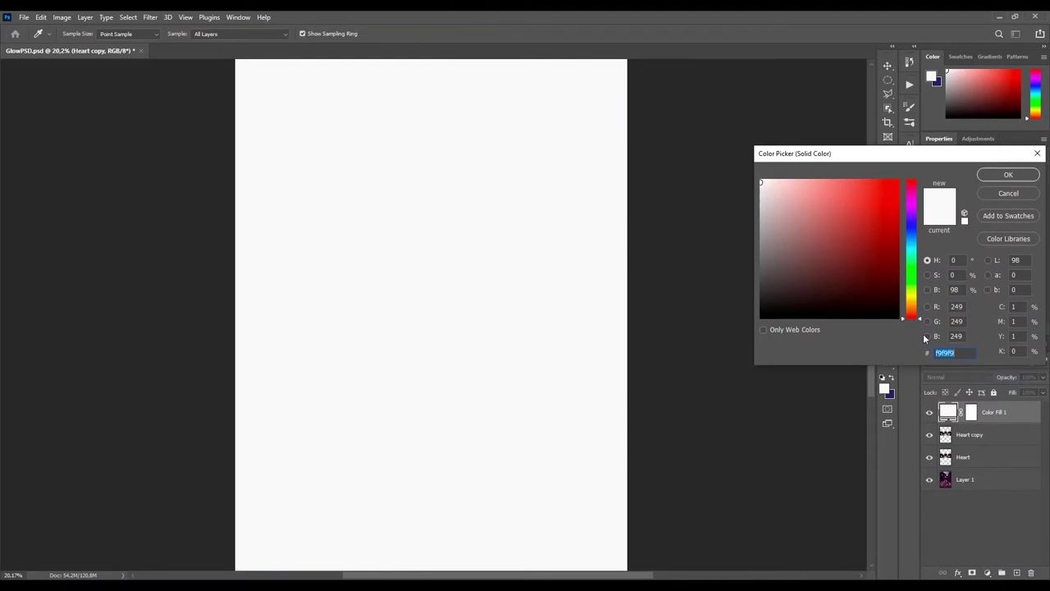
left_click(911, 194)
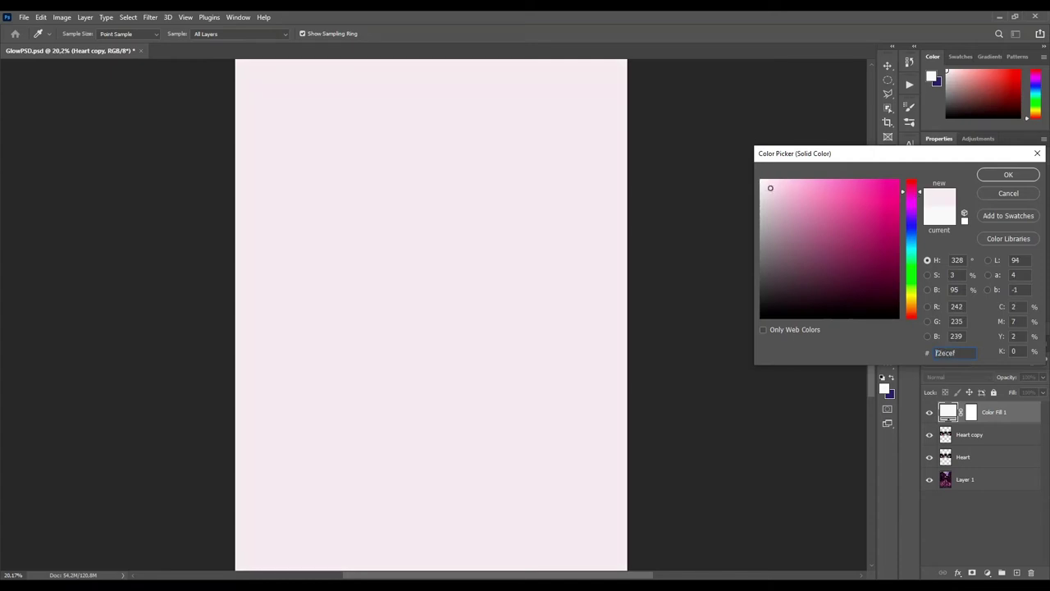
left_click_drag(760, 182, 909, 190)
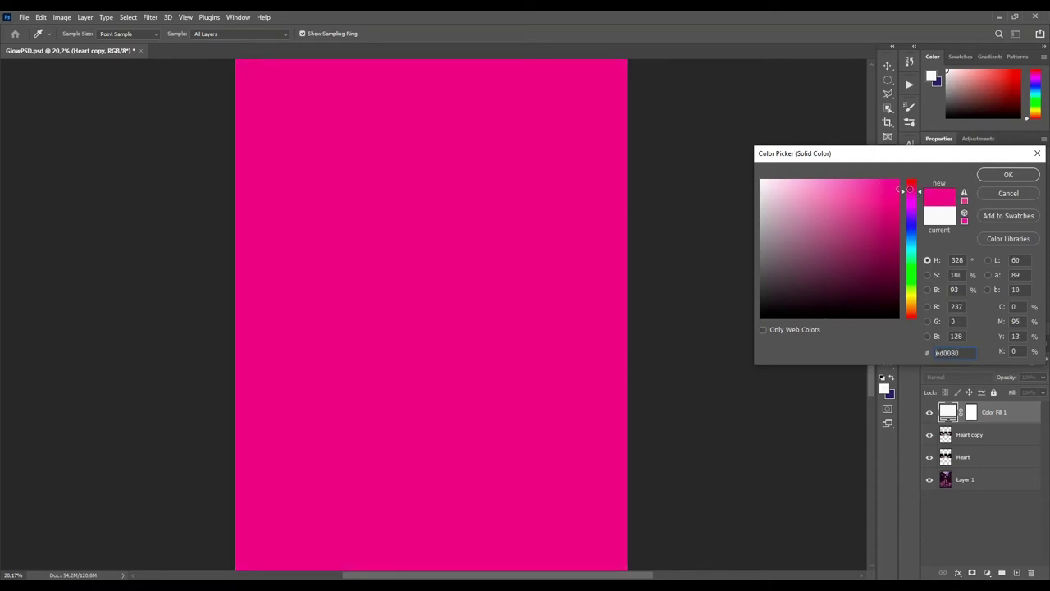
left_click(957, 274)
left_click(1009, 176)
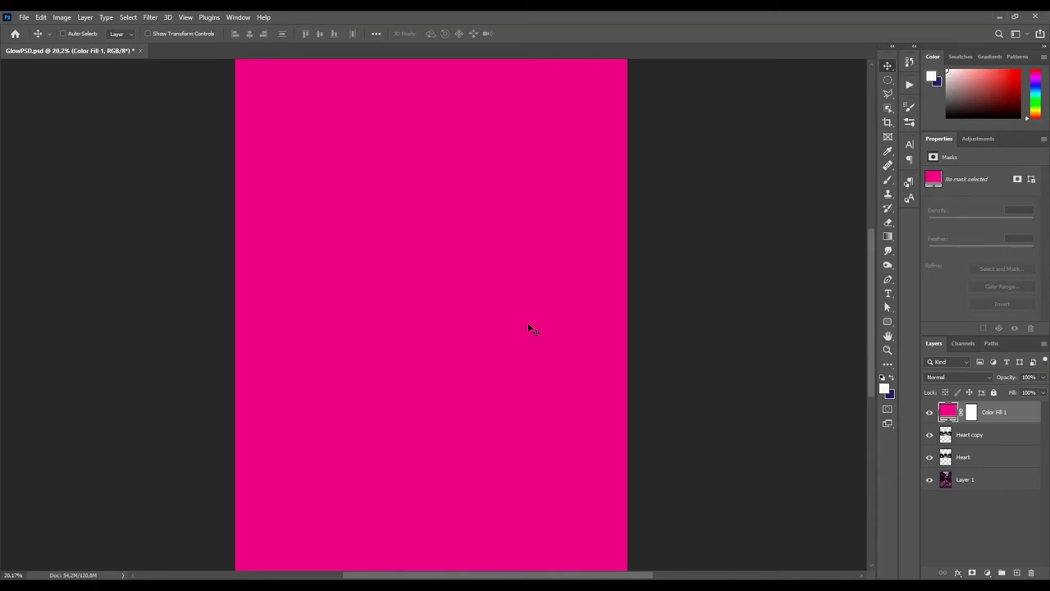
- Set Color Fill 1 to Linear Dodge (Add) and invert its mask to black
left_click(932, 378)
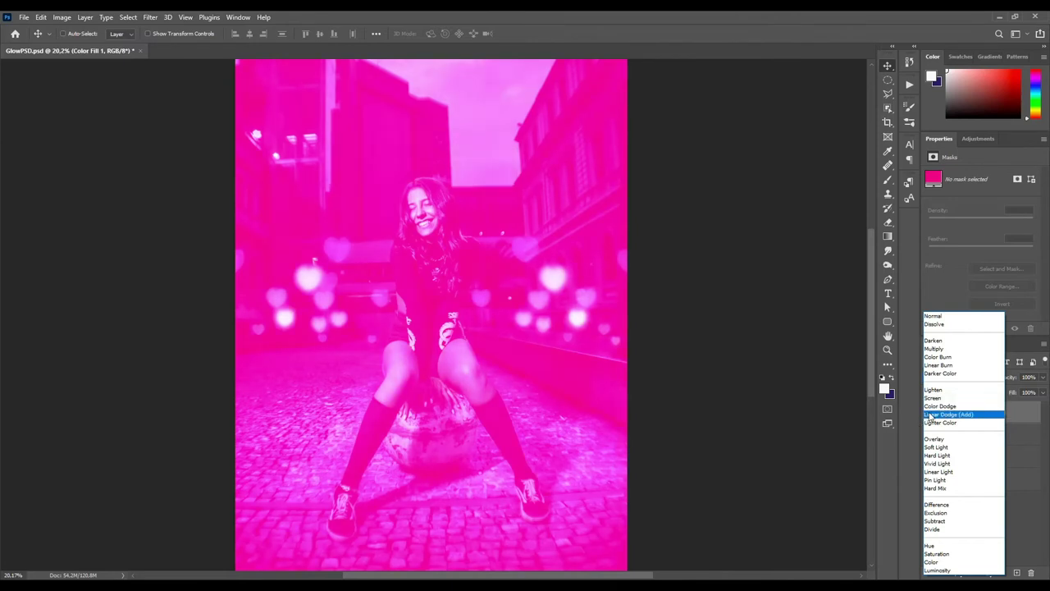
left_click(930, 415)
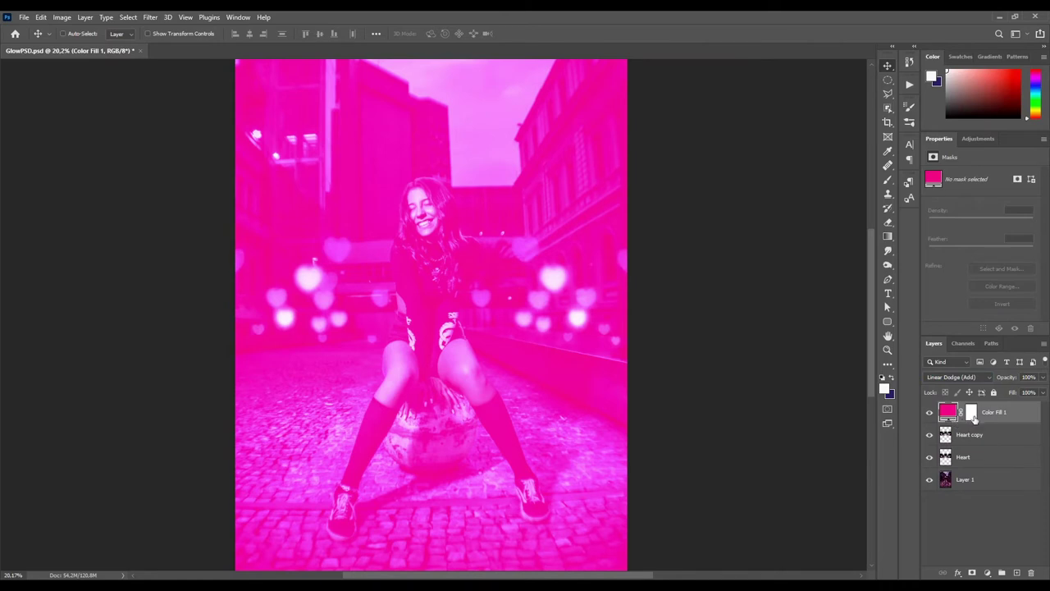
left_click(973, 414)
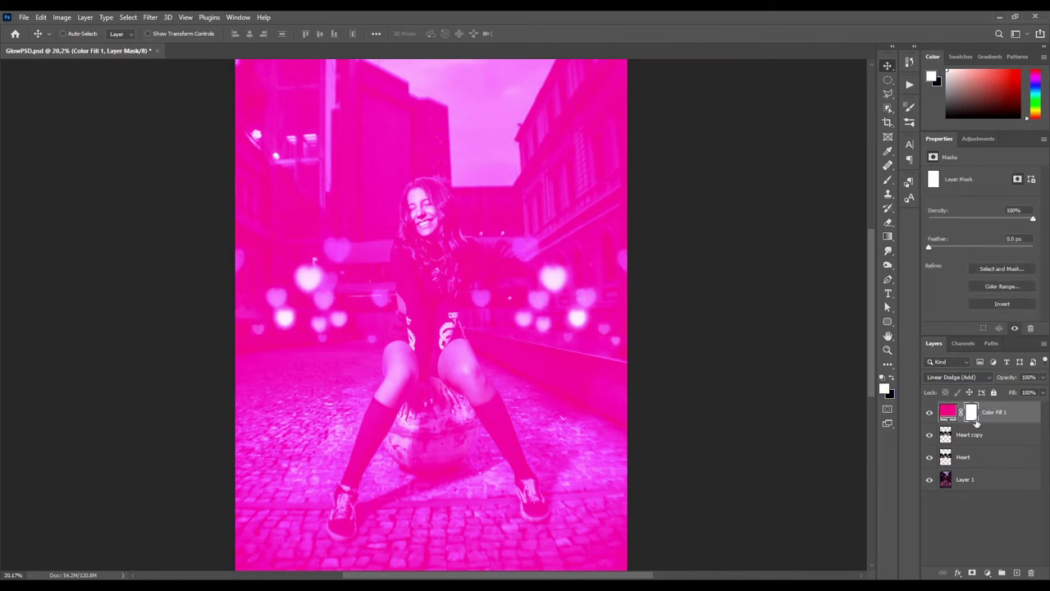
key("ctrl+i")
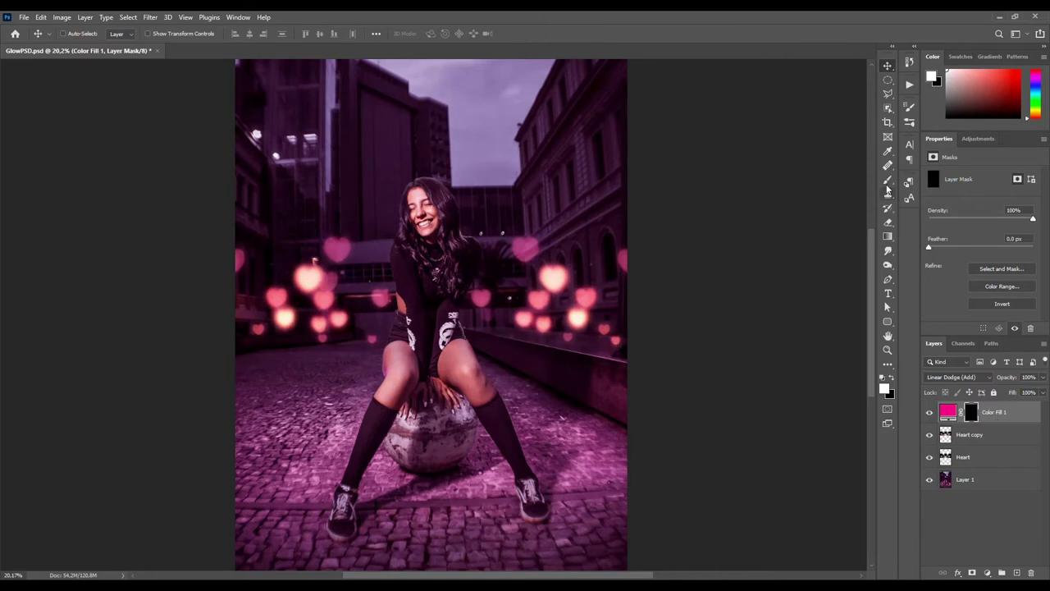
- Brush white onto Color Fill 1's mask to reveal pink glow over the right and left hearts
left_click(887, 186)
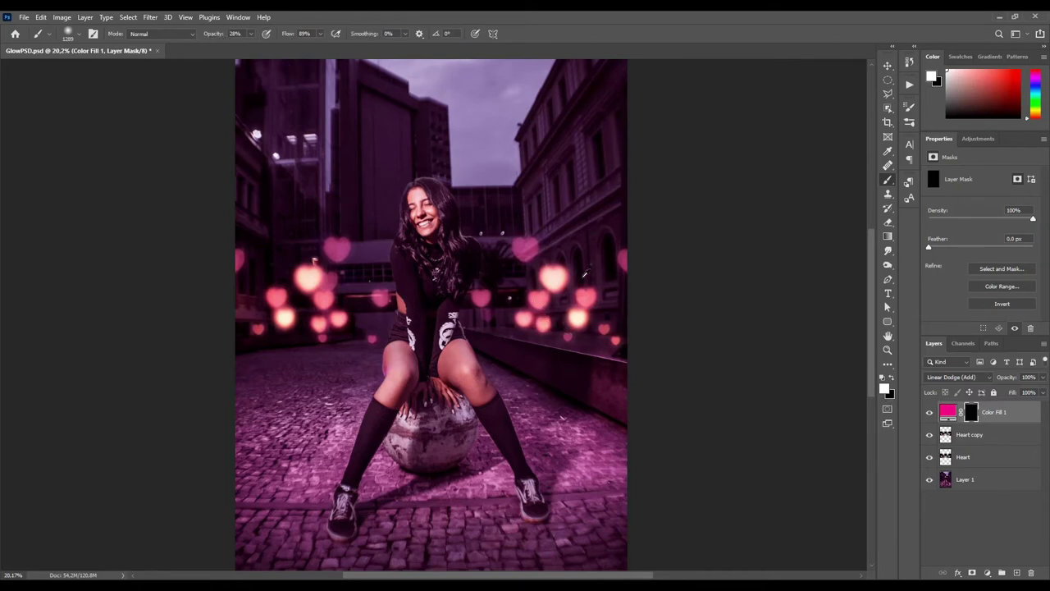
left_click_drag(585, 277, 540, 298)
mouse_move(525, 245)
left_mouse_down()
mouse_move(542, 306)
mouse_move(525, 322)
mouse_move(586, 297)
mouse_move(616, 340)
left_mouse_up()
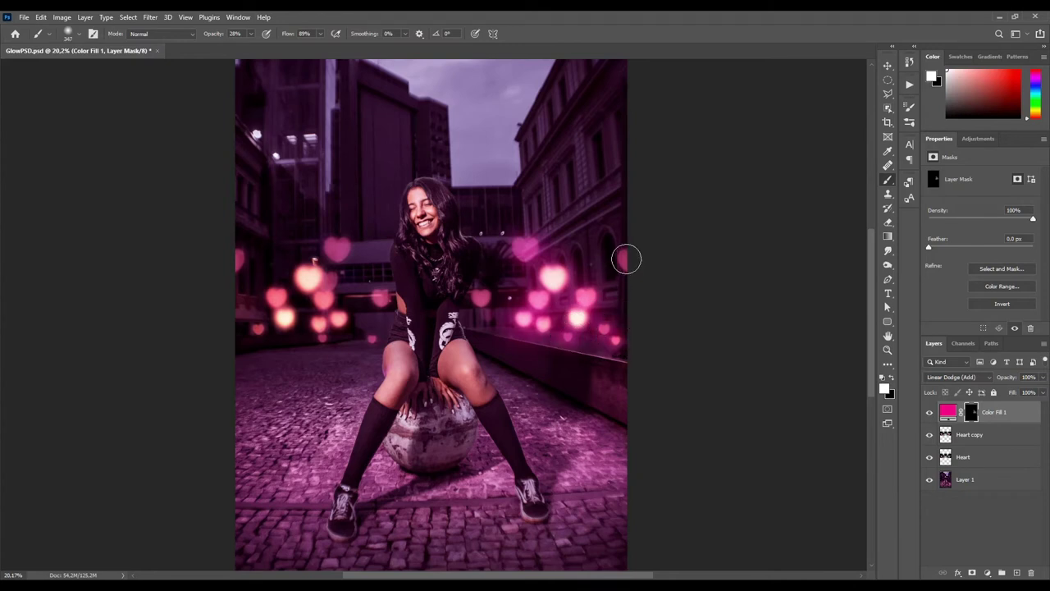
left_click_drag(557, 274, 556, 283)
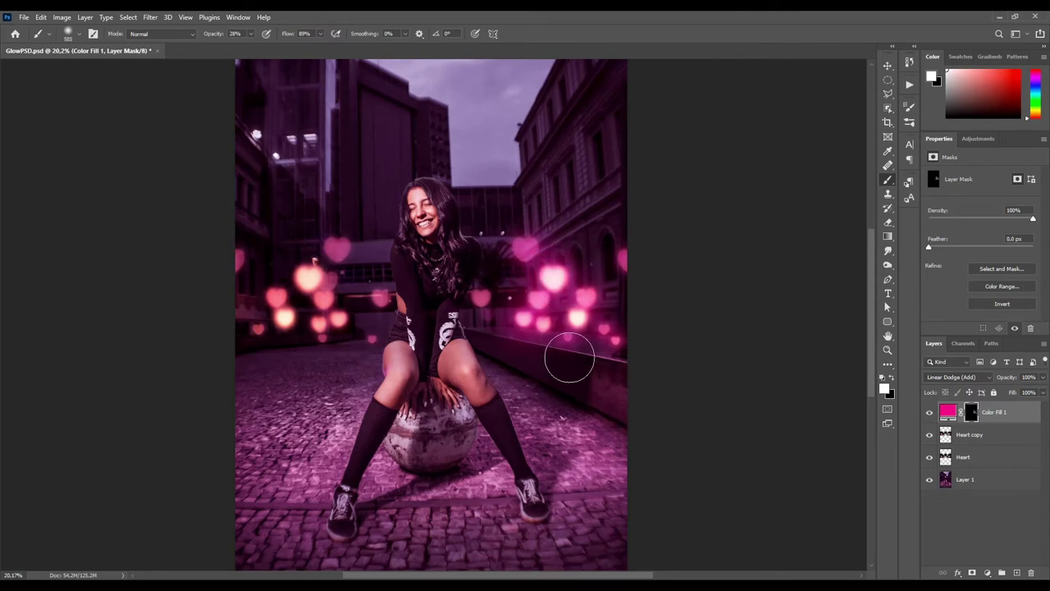
left_click_drag(493, 300, 481, 299)
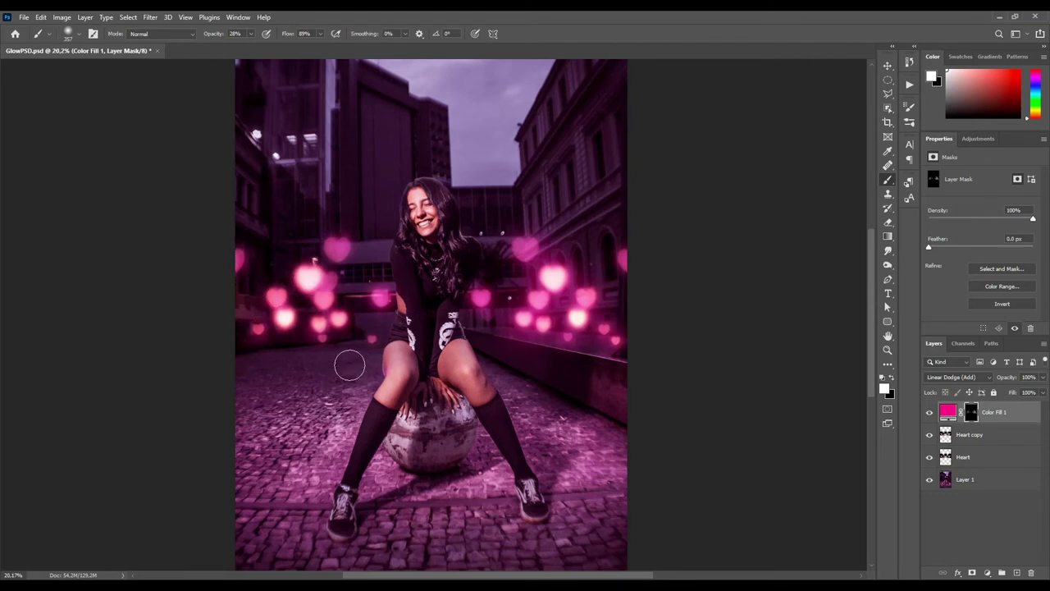
mouse_move(303, 299)
left_mouse_down()
mouse_move(389, 305)
mouse_move(365, 305)
left_mouse_up()
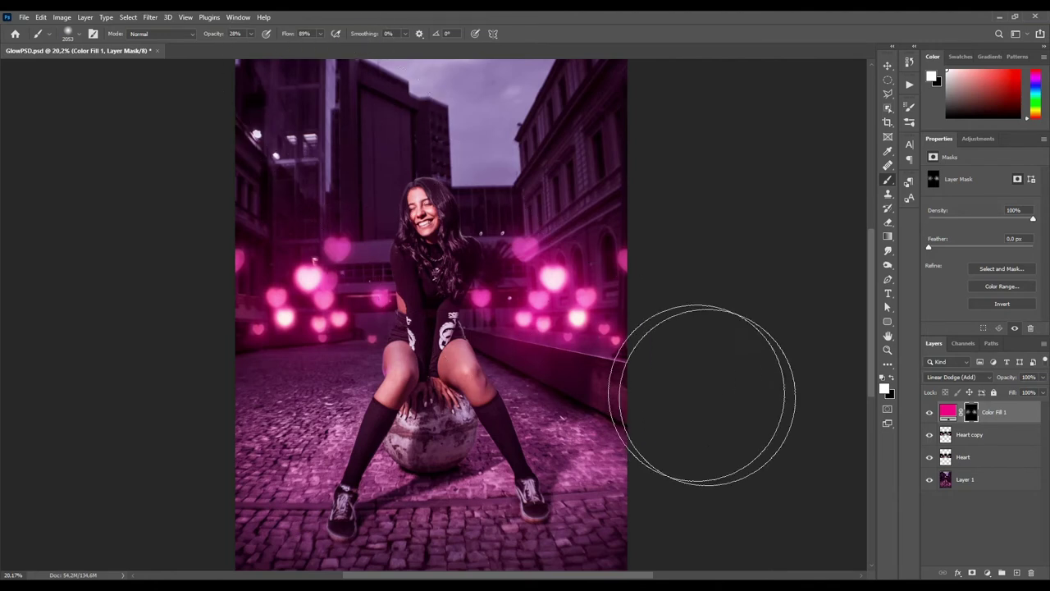
- Toggle the pink glow off and on to compare, then reselect Color Fill 1
left_click(930, 412)
left_click(930, 412)
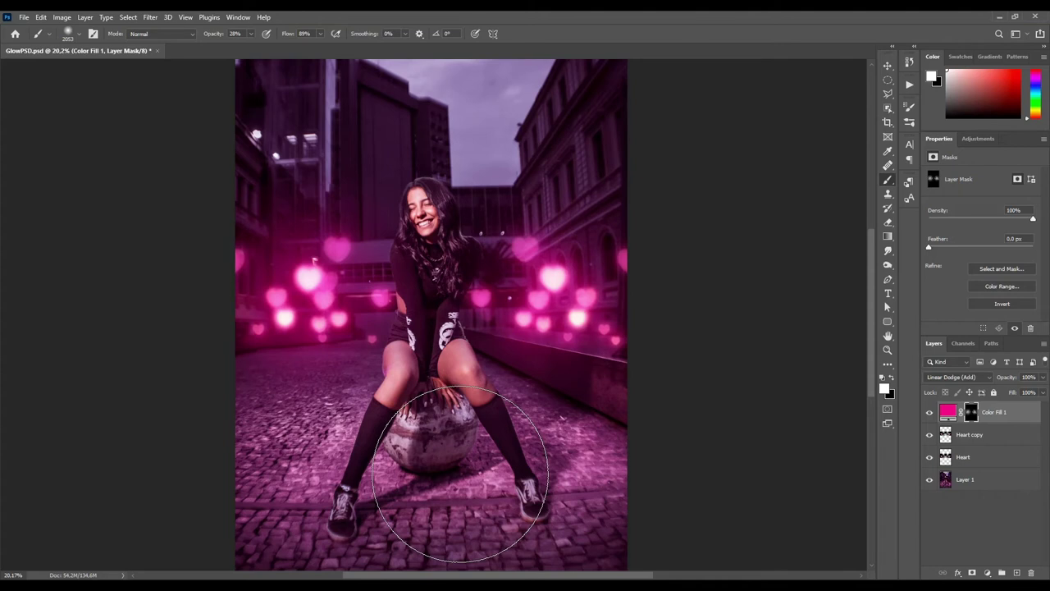
left_click(975, 459)
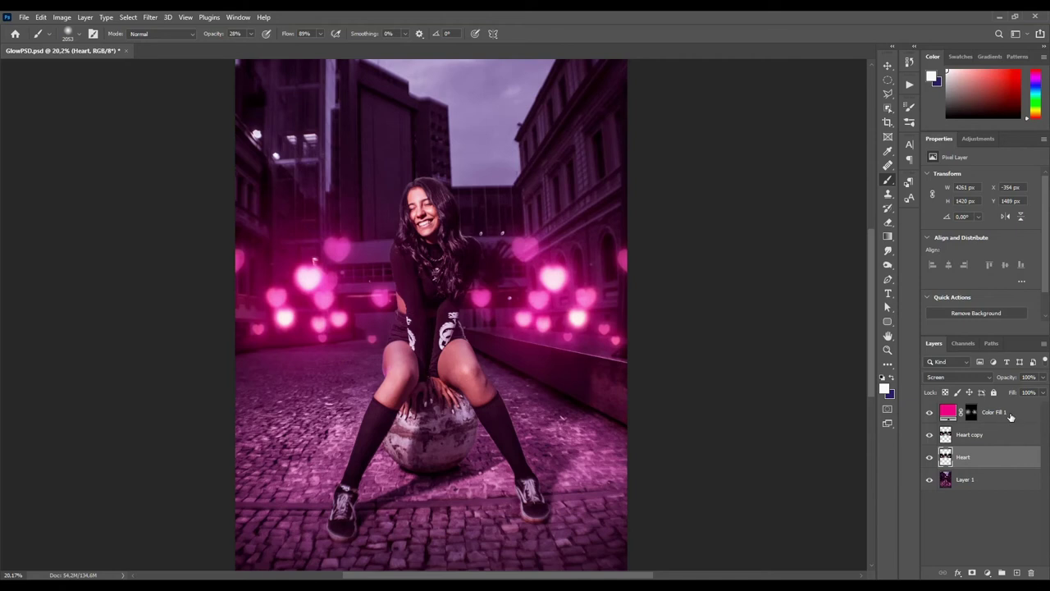
left_click(1010, 417)
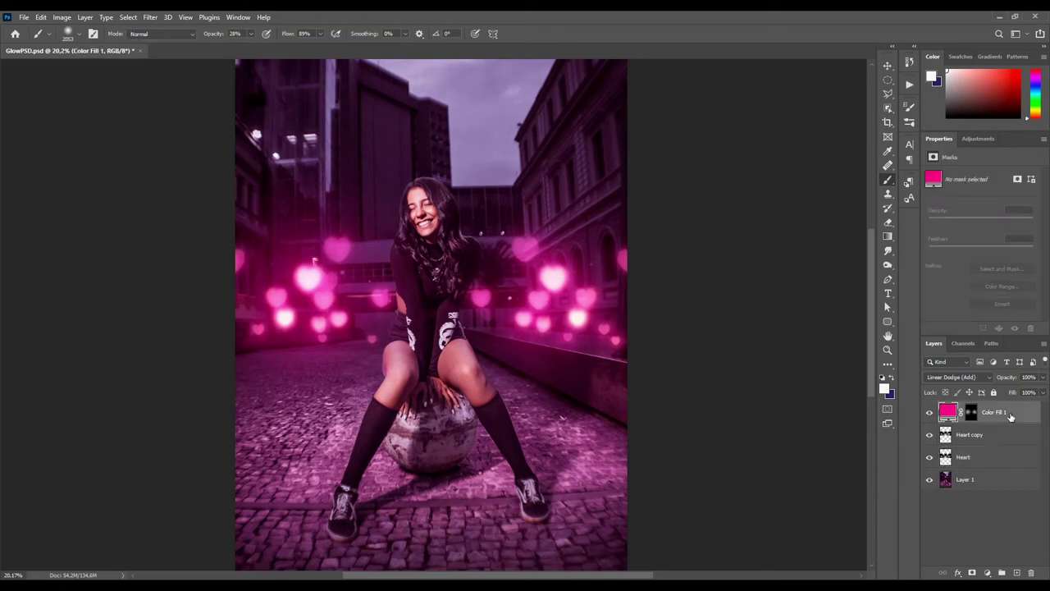
- Duplicate Color Fill 1 and replace the copy's mask with an empty black mask
key("ctrl+j")
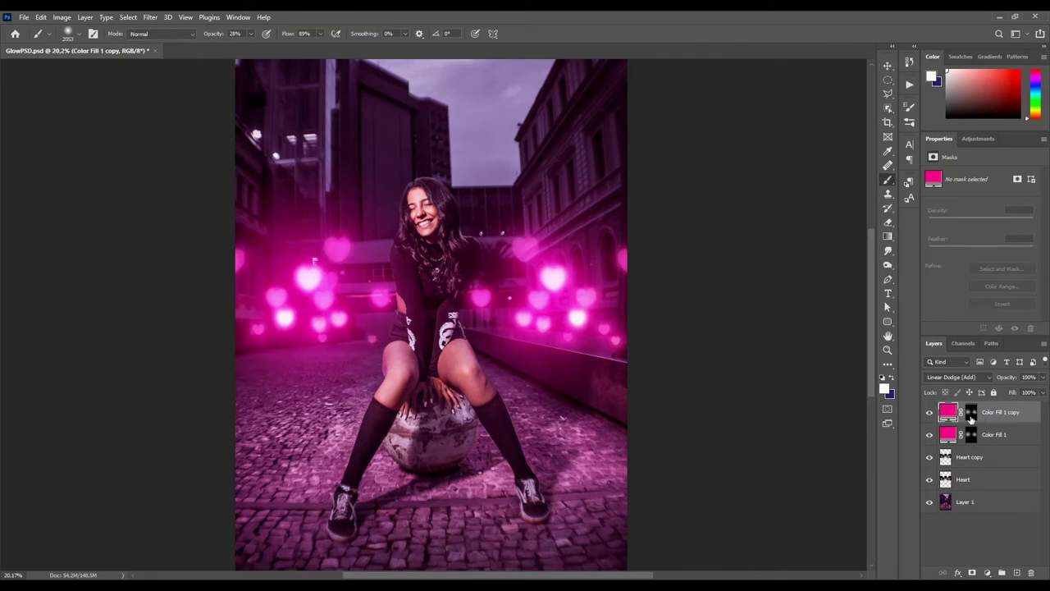
right_click(971, 414)
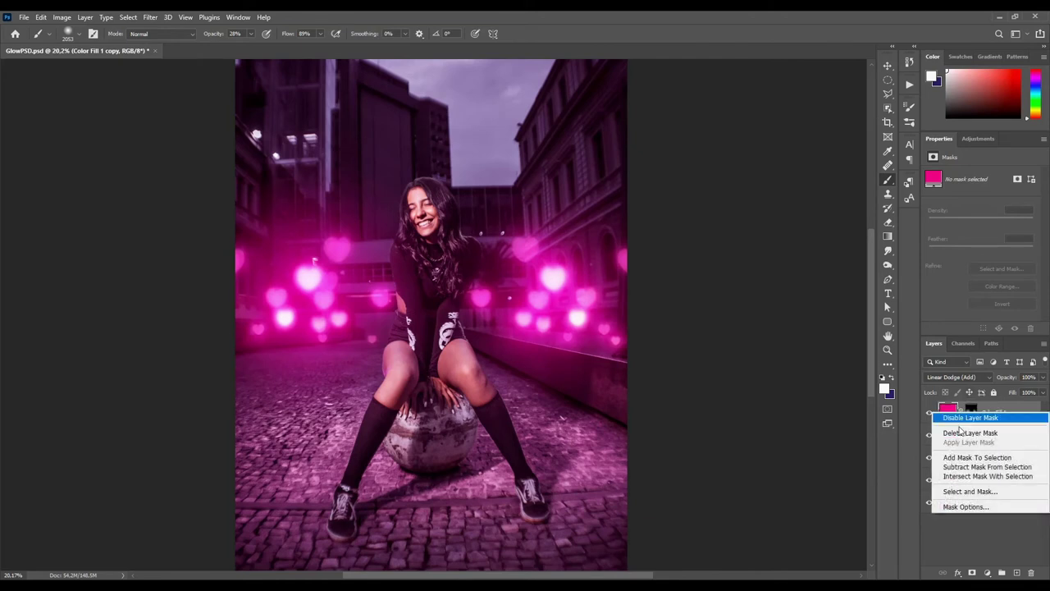
left_click(968, 432)
left_click_drag(968, 437, 970, 435)
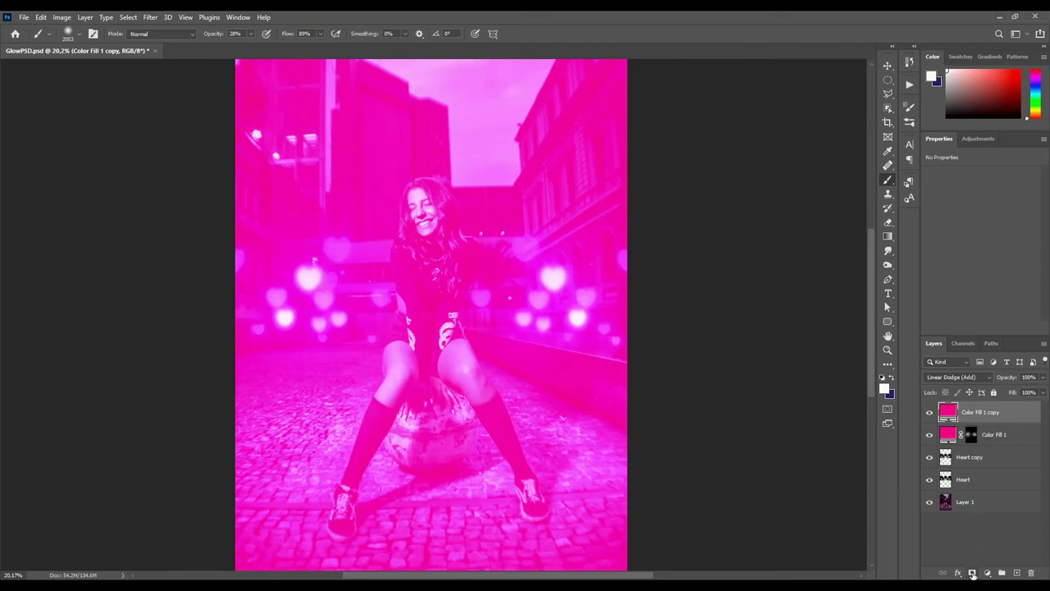
left_click(972, 574, "alt")
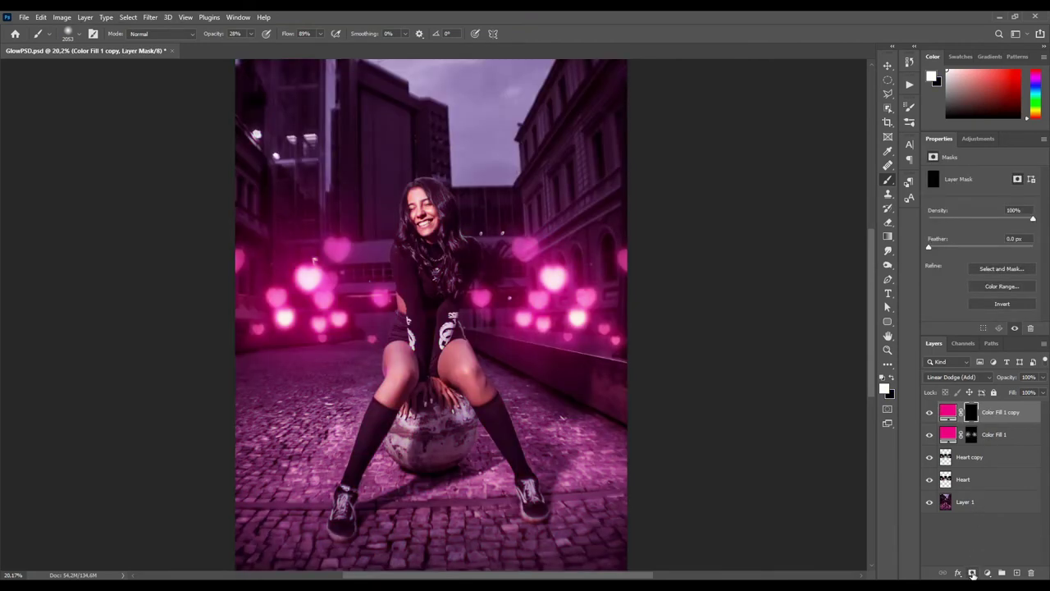
- Recolour the Color Fill 1 copy to light pink ffa3d5
double_click(948, 412)
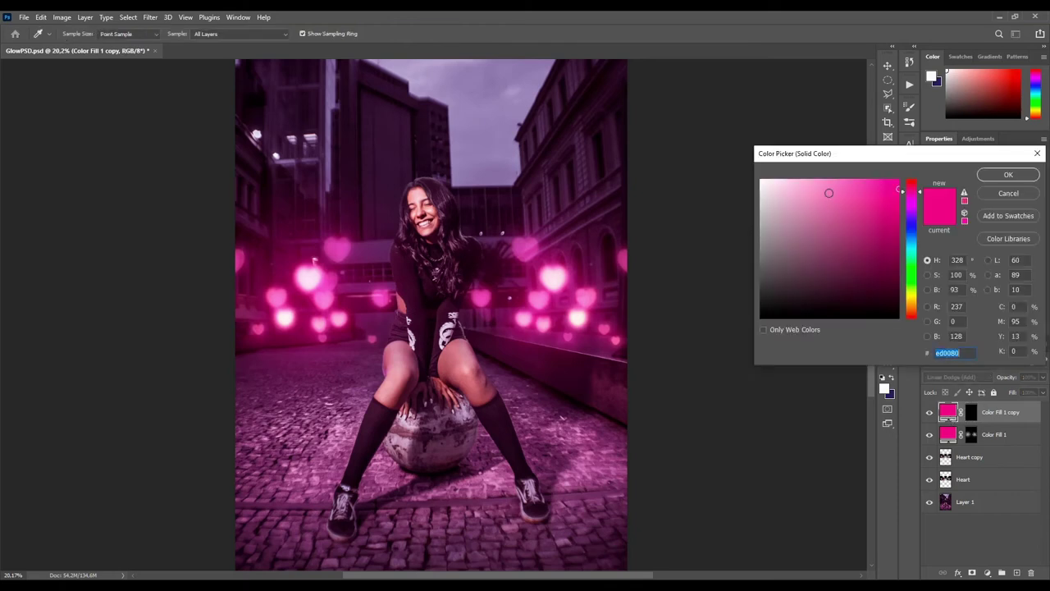
left_click(813, 174)
left_click_drag(813, 174, 810, 168)
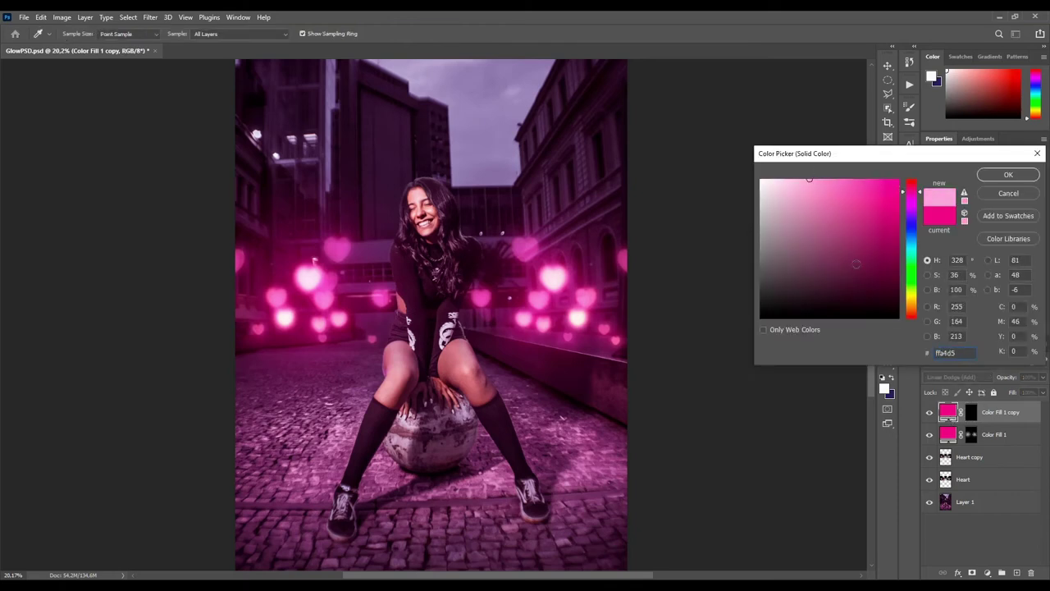
left_click(1007, 175)
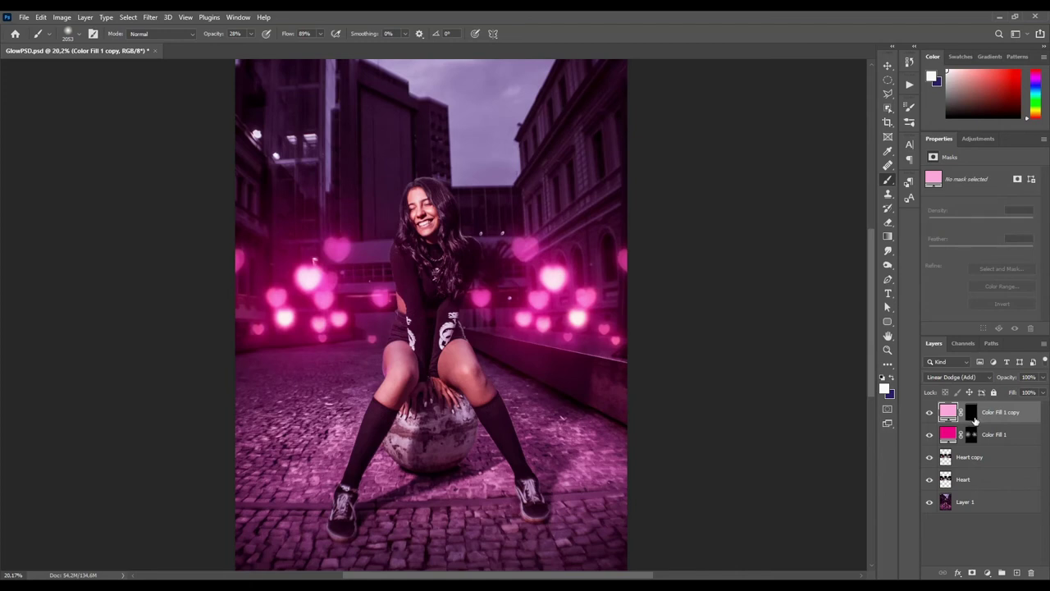
left_click(971, 413)
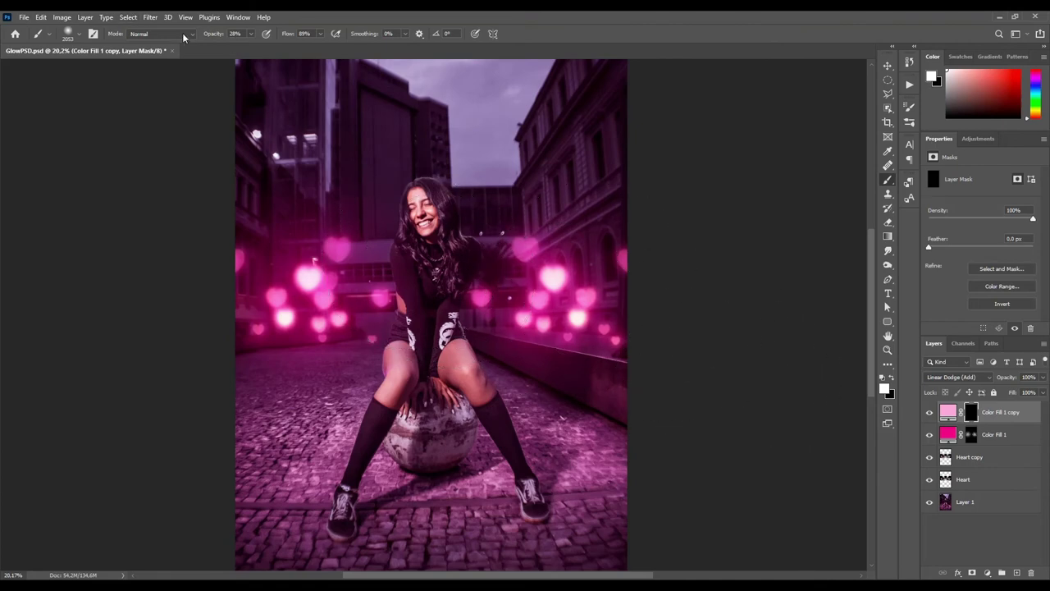
- Flatten the soft round brush tip into a thin diagonal ellipse for streak glows
right_click(453, 257)
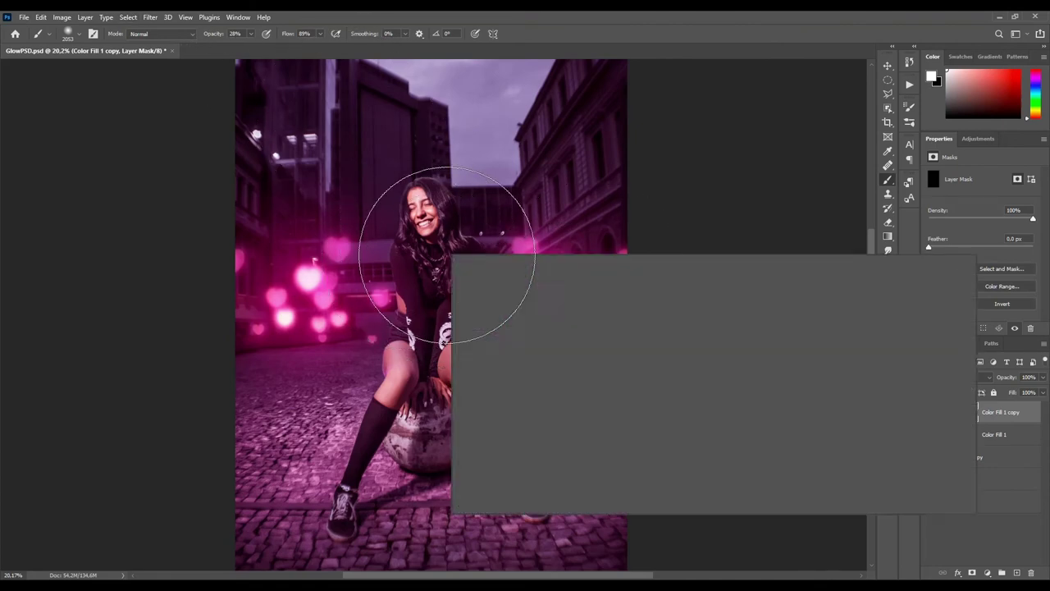
left_click_drag(477, 273, 478, 286)
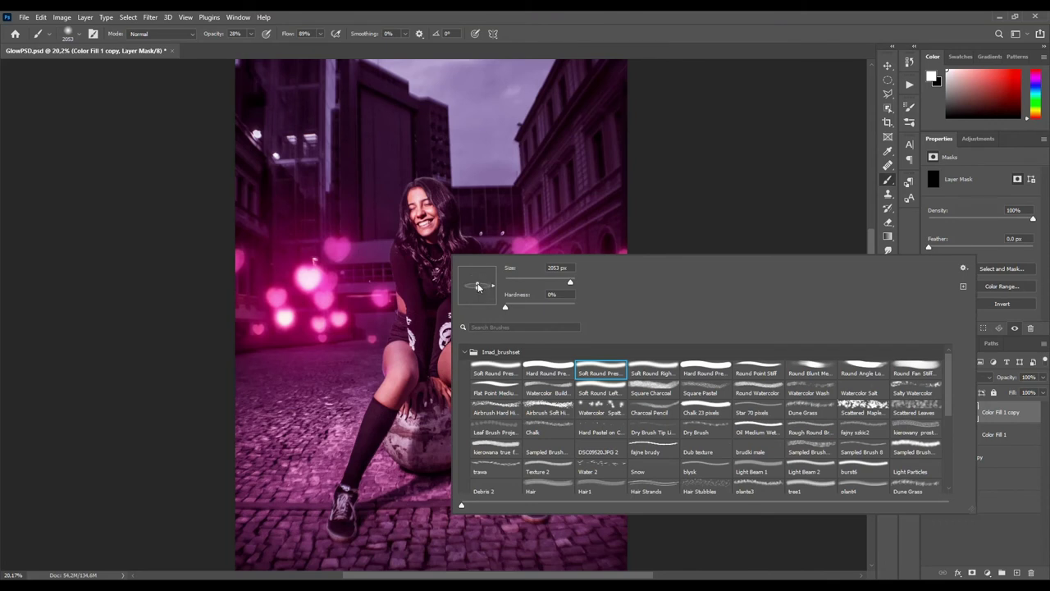
left_click_drag(477, 288, 491, 281)
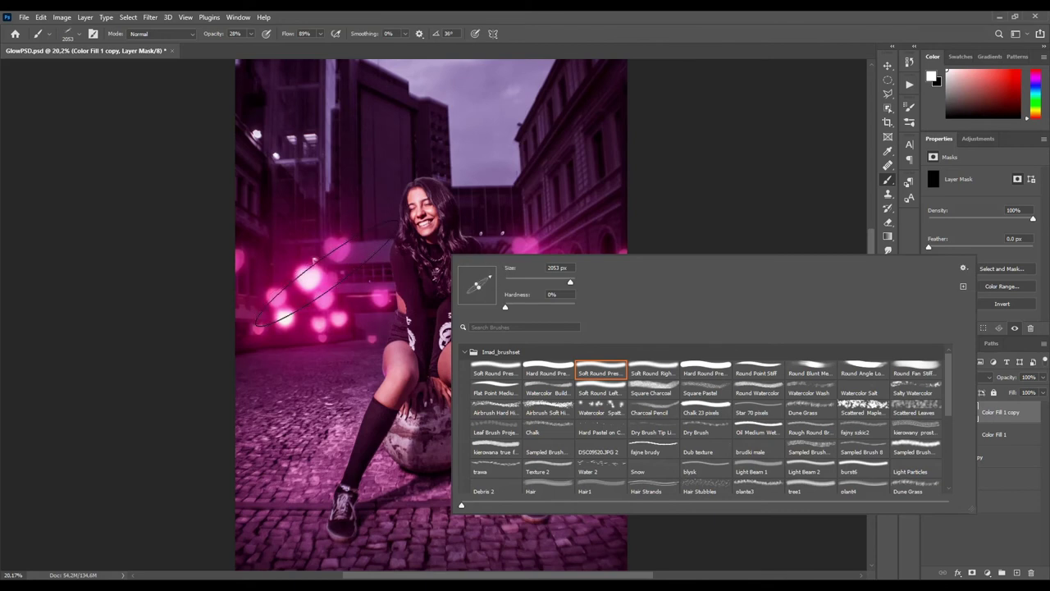
right_click(328, 267, "alt")
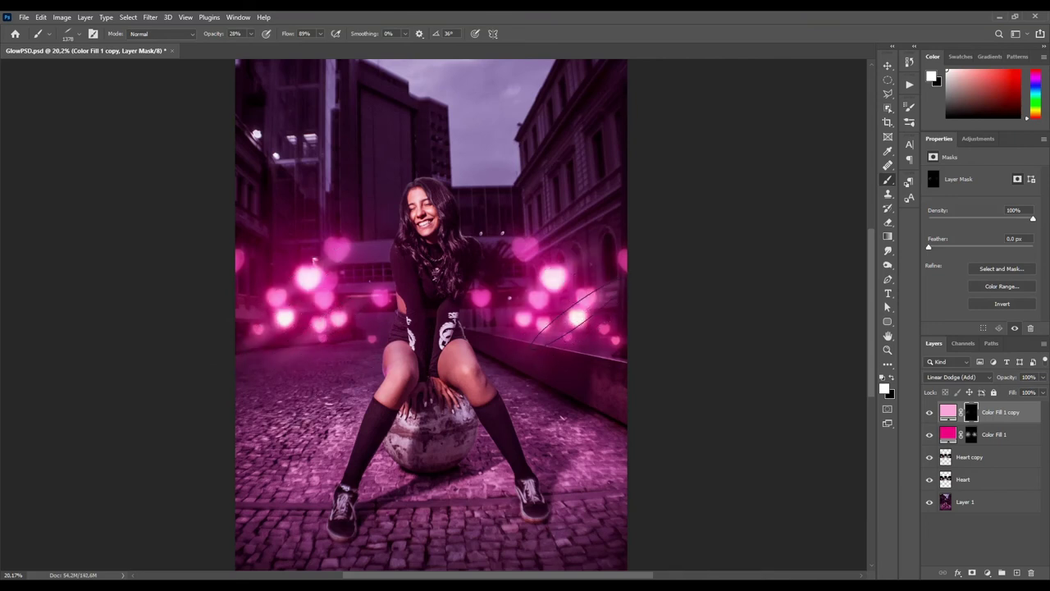
right_click(505, 328)
left_click_drag(542, 358, 538, 363)
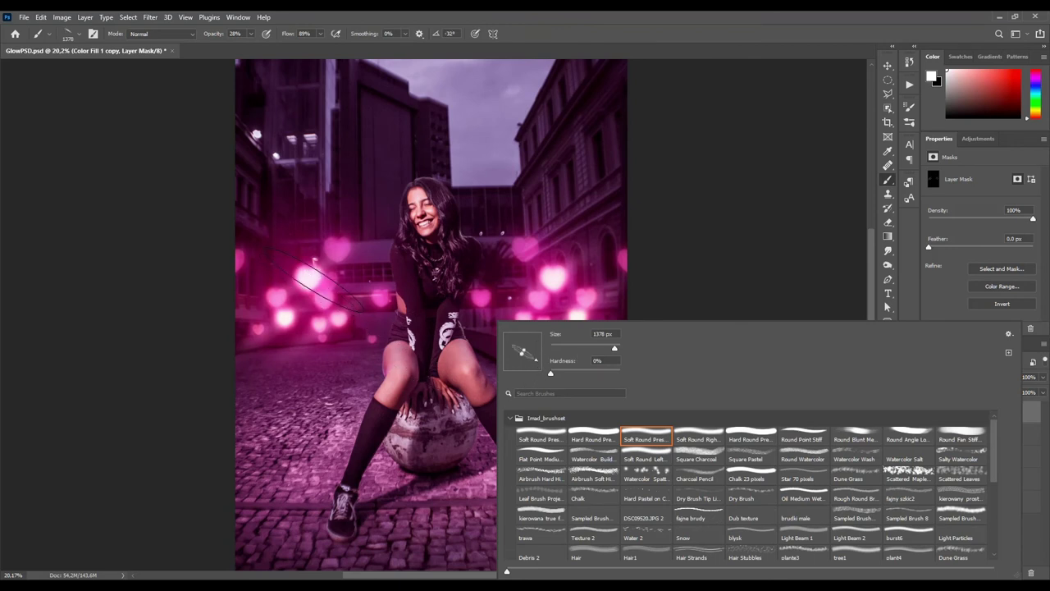
key("Return")
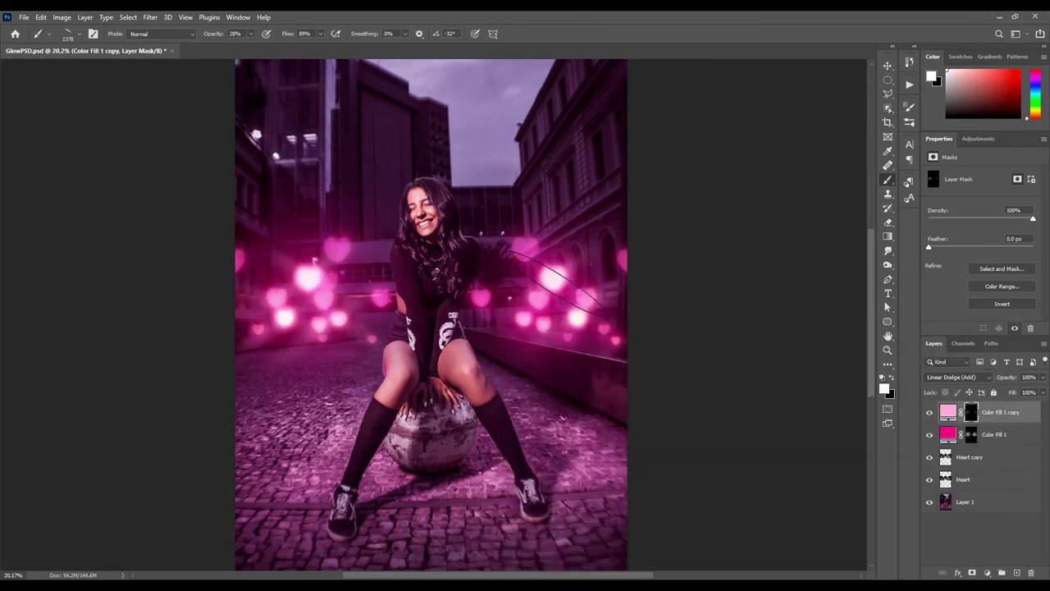
right_click(459, 373)
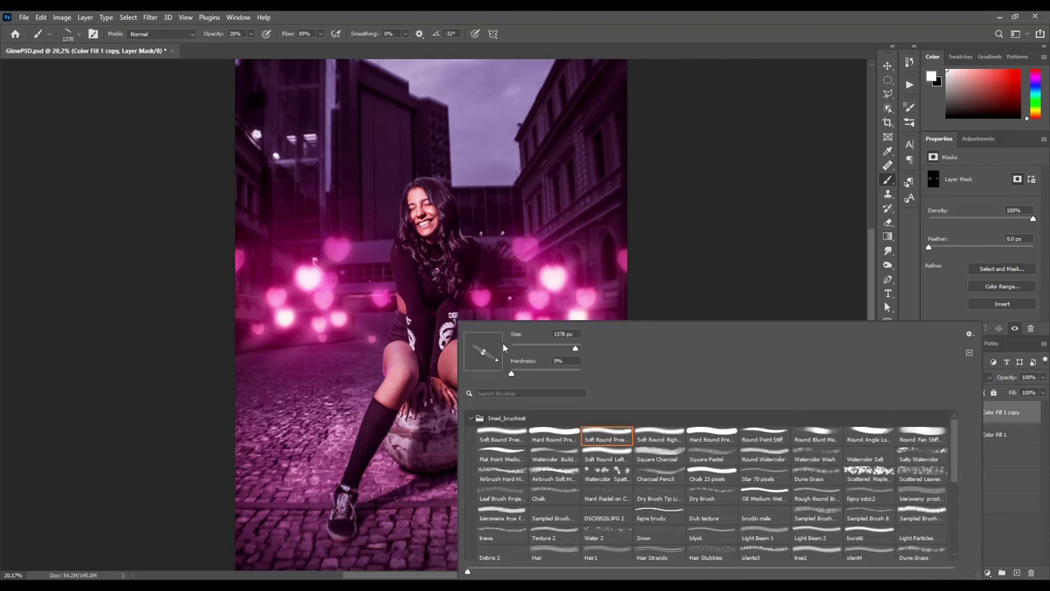
key("Return")
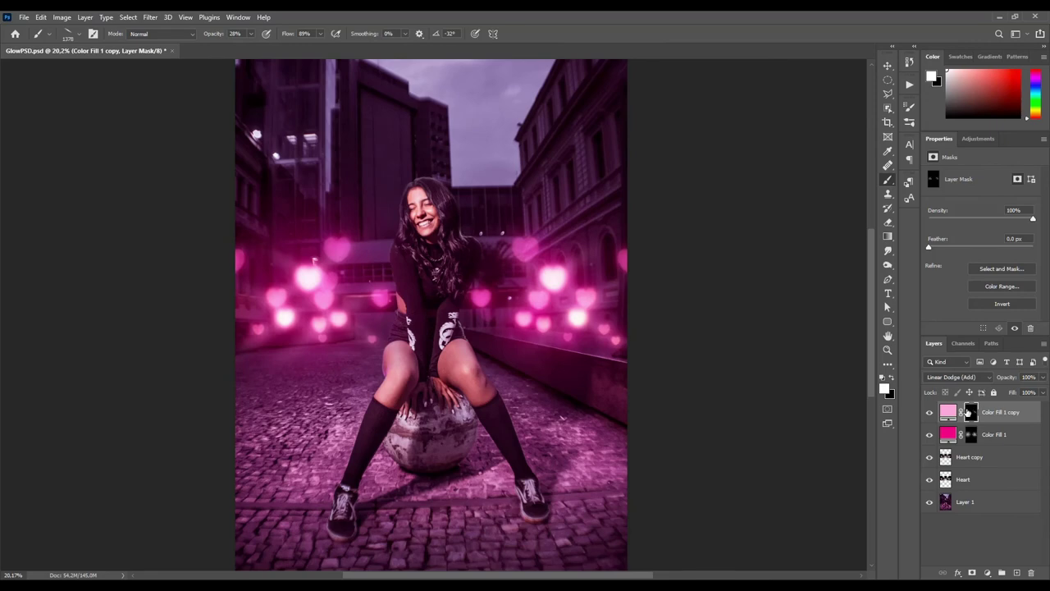
- Replace the copy's mask with a fresh black mask and angle the brush tip to -139°
right_click(973, 410)
left_click(970, 430)
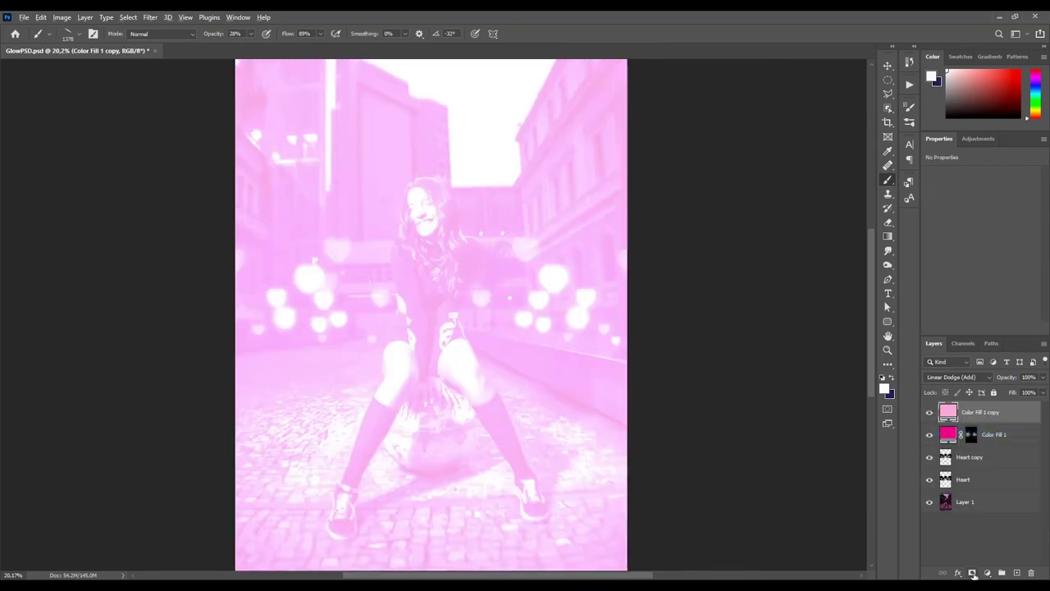
left_click(972, 573, "alt")
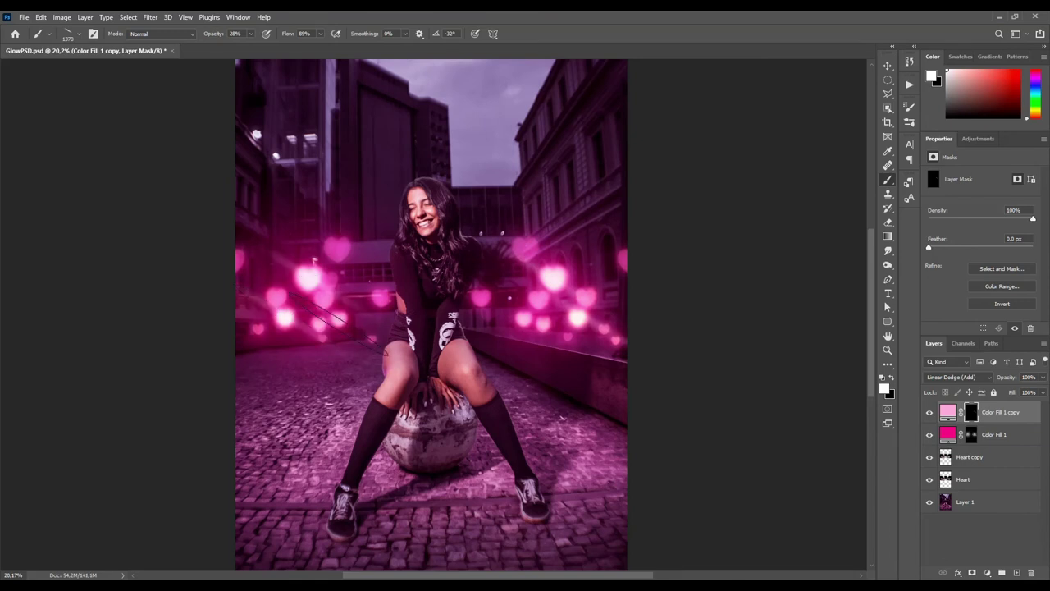
right_click(348, 322)
left_click_drag(376, 357, 367, 370)
left_click(303, 295)
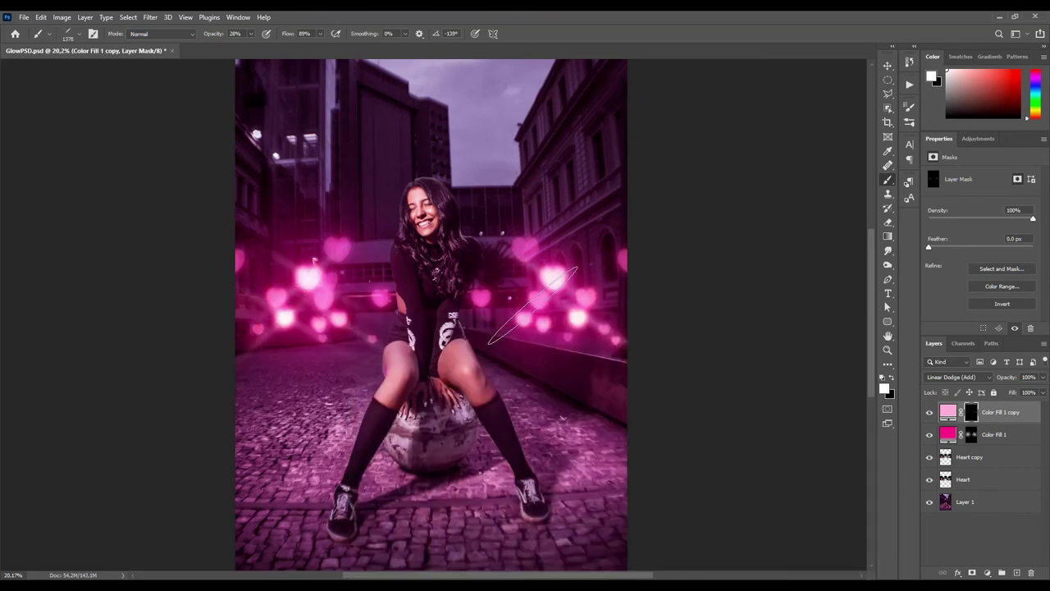
key("v")
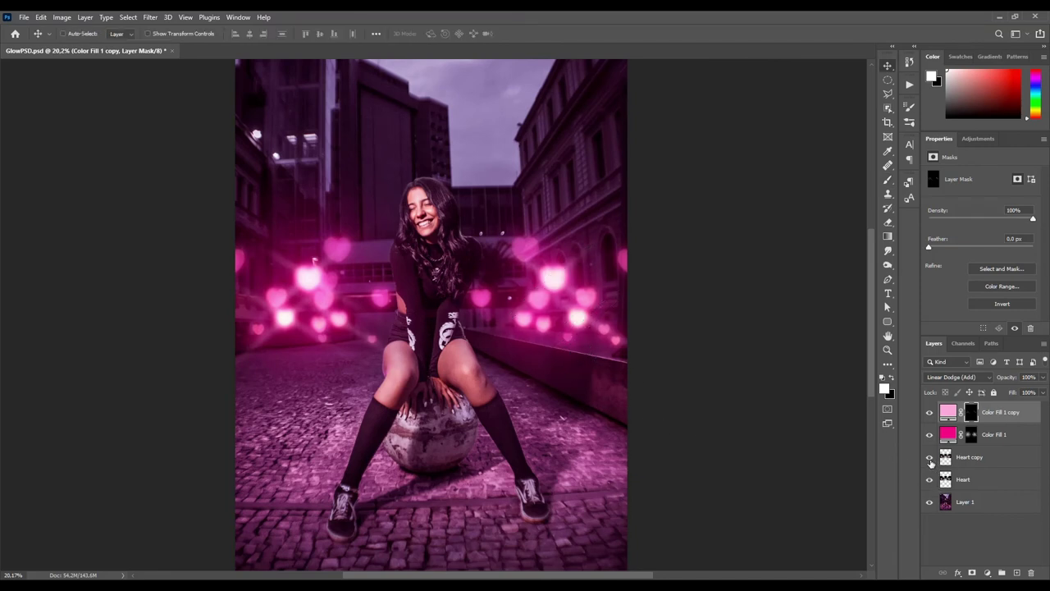
left_click_drag(930, 462, 928, 416)
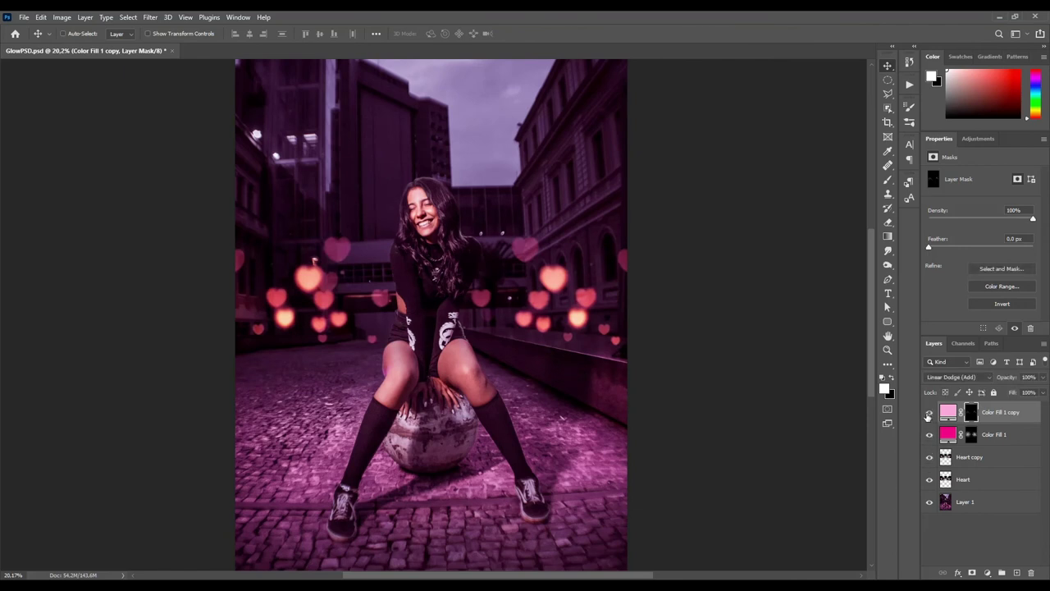
left_click(948, 412)
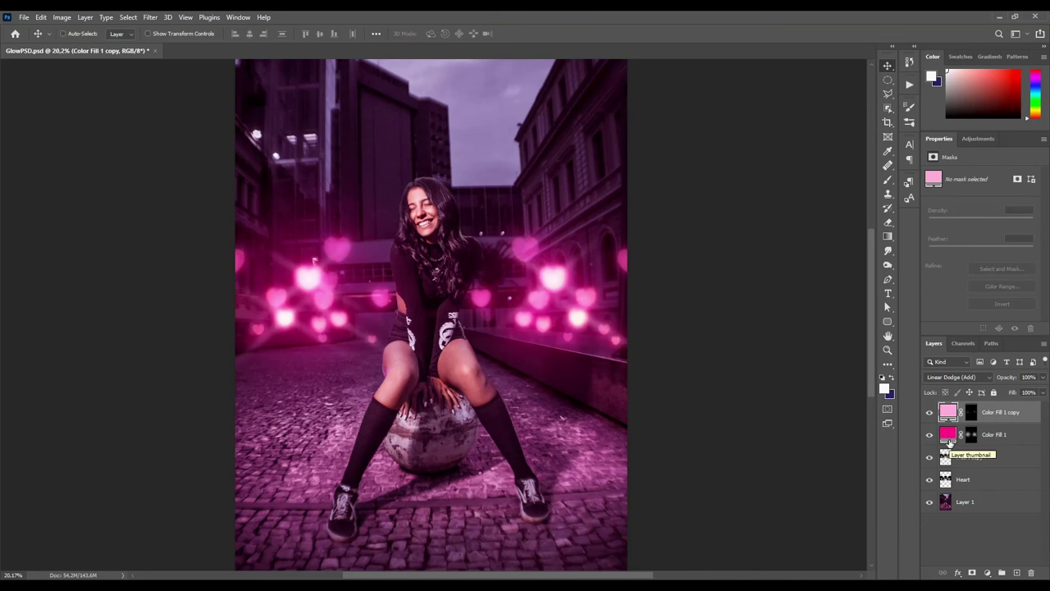
double_click(949, 434)
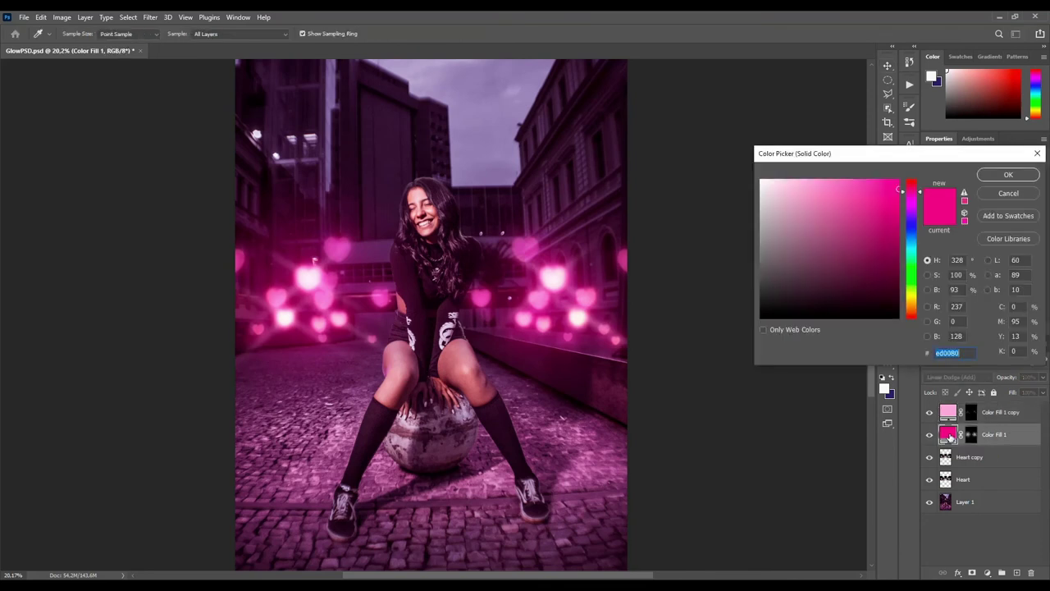
left_click_drag(916, 250, 914, 237)
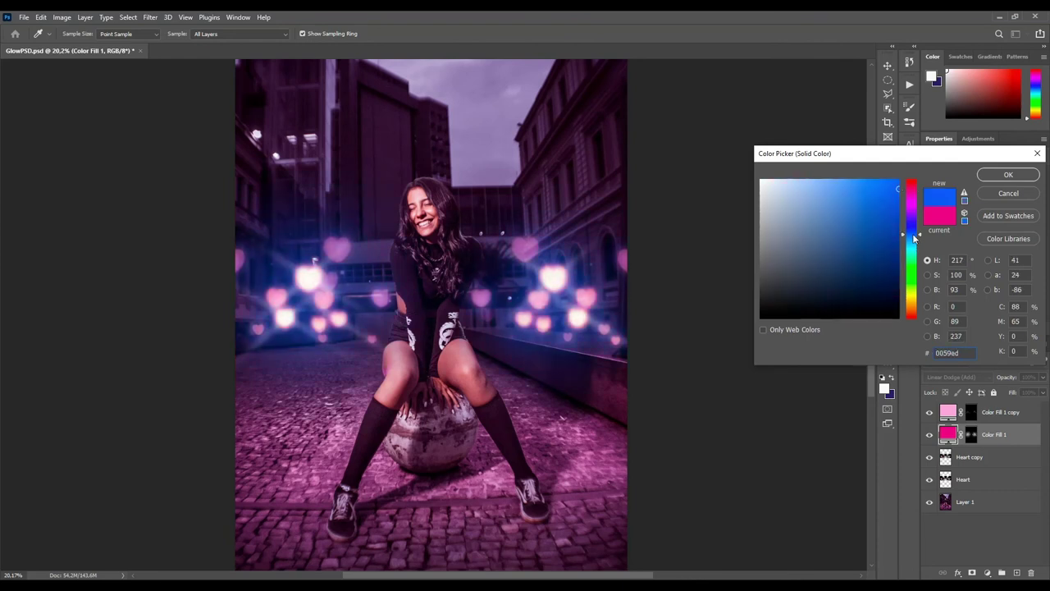
left_click(1008, 193)
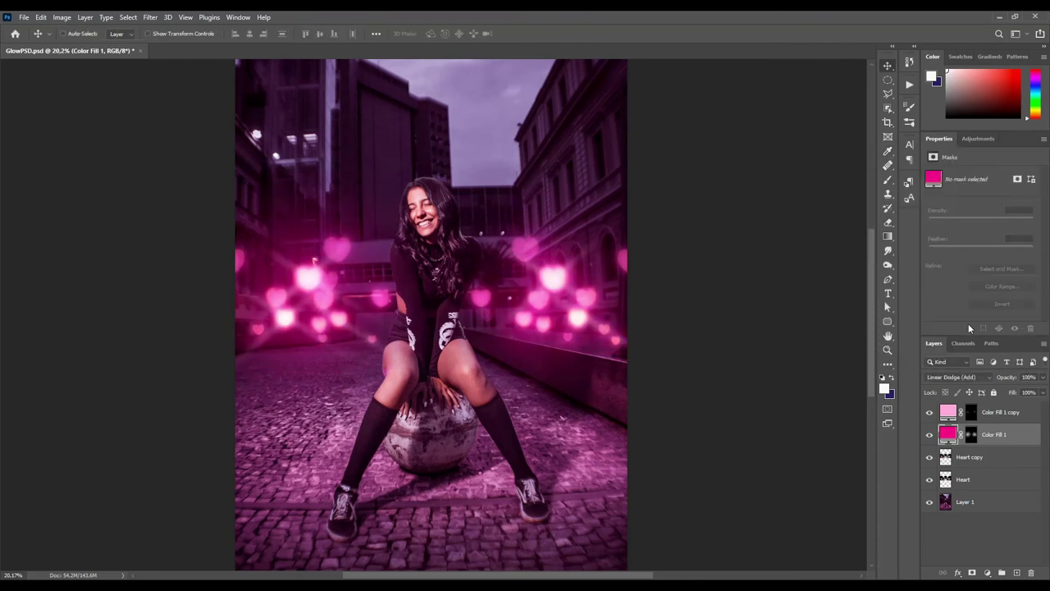
left_click(1003, 421)
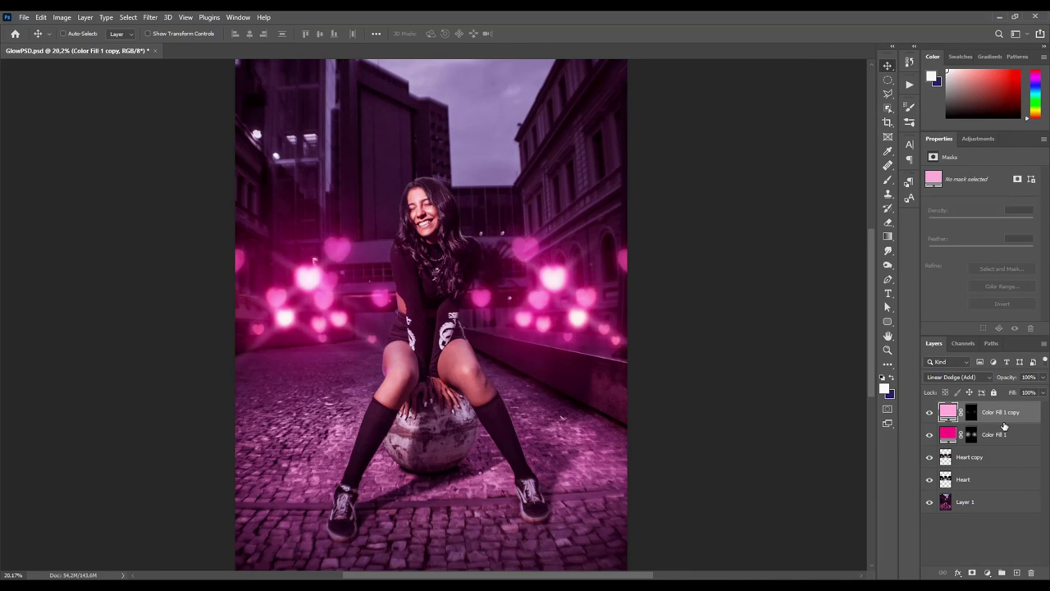